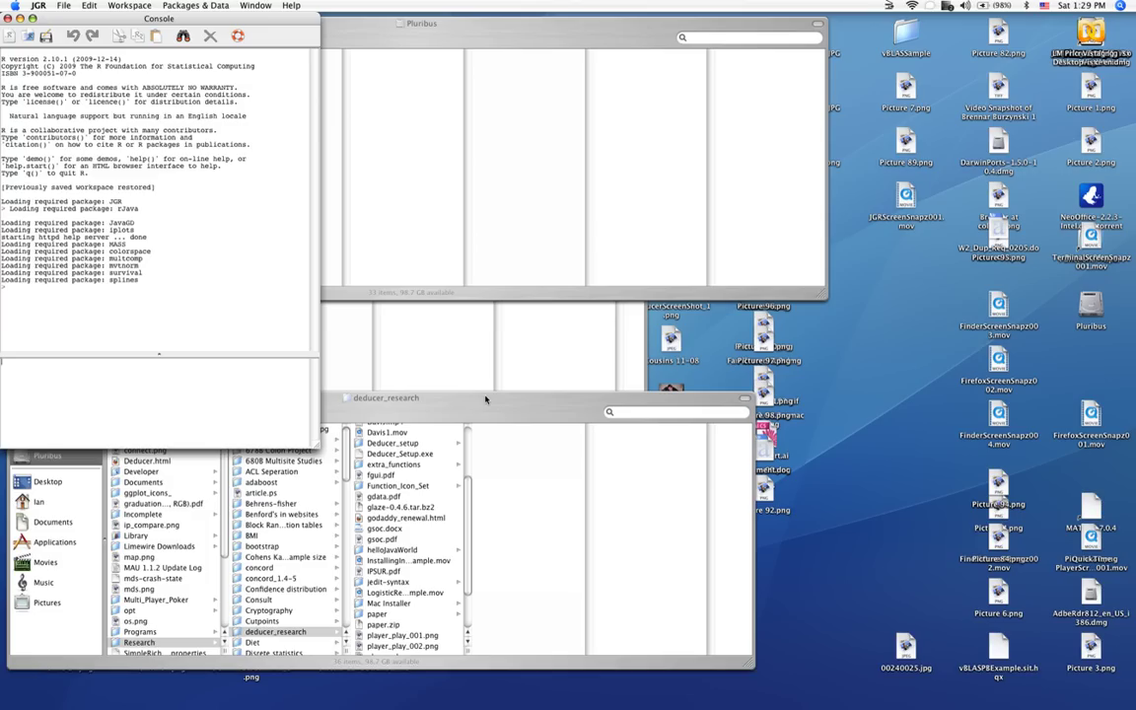
# - Open the R script 202B_HW1.R from the R 2.9.0 folder in the script editor
pyautogui.click(205, 146)
pyautogui.click(62, 4)
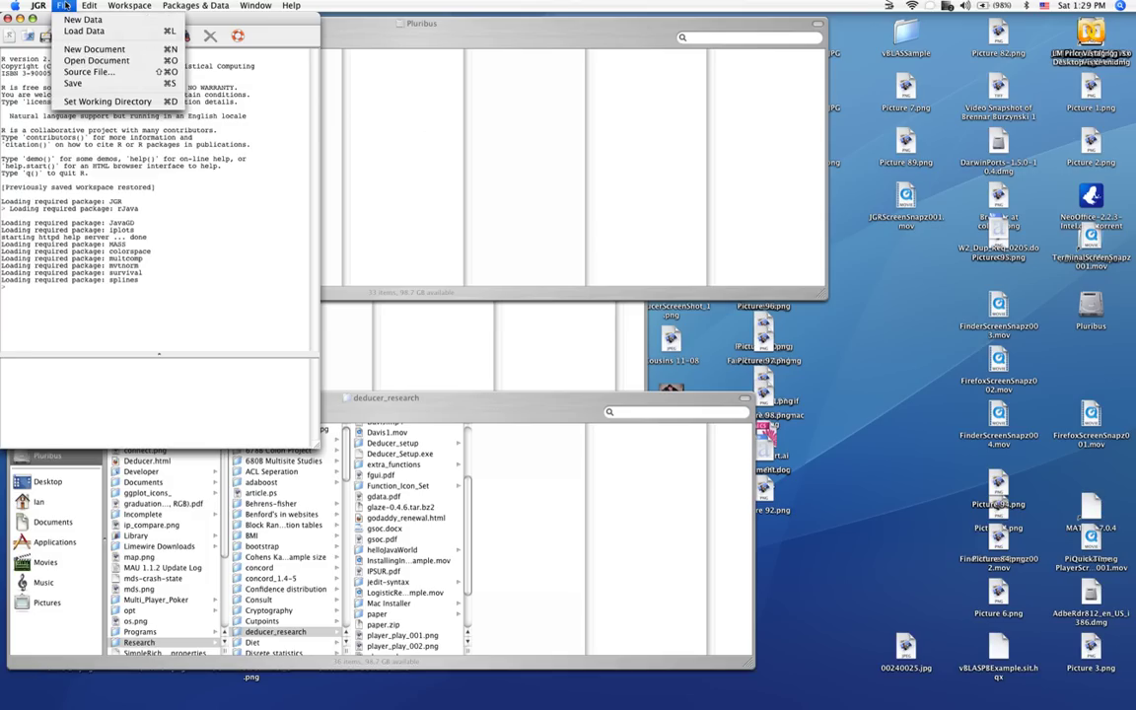
pyautogui.click(68, 60)
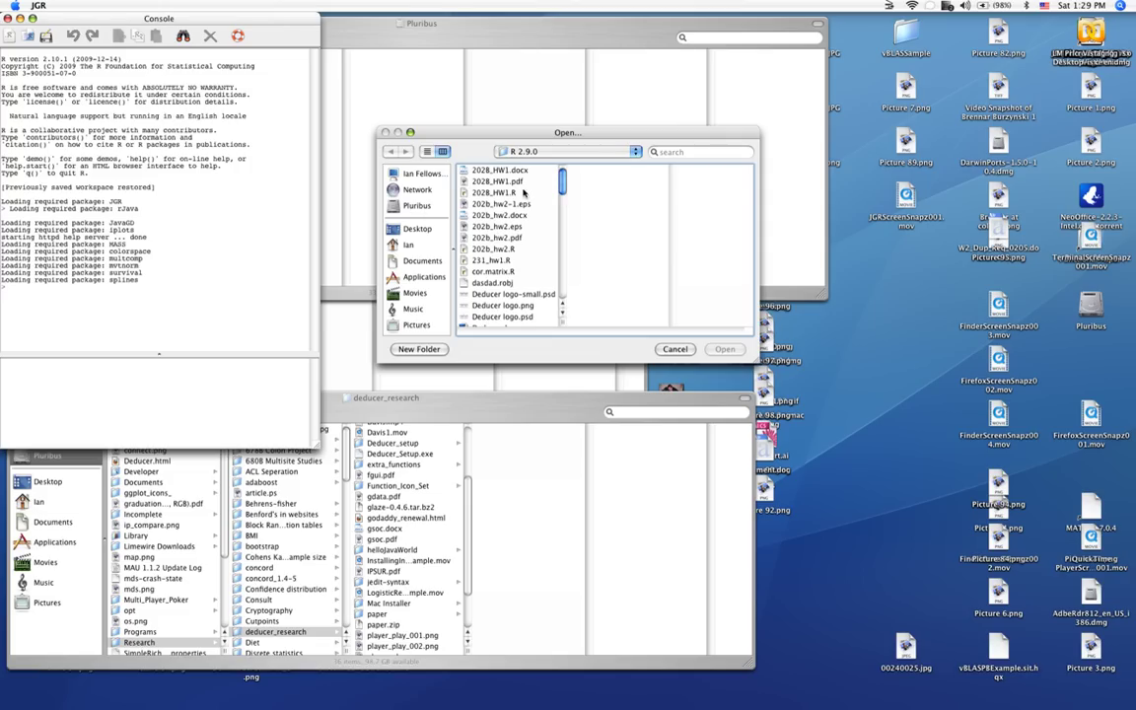
pyautogui.click(524, 192)
pyautogui.press('Return')
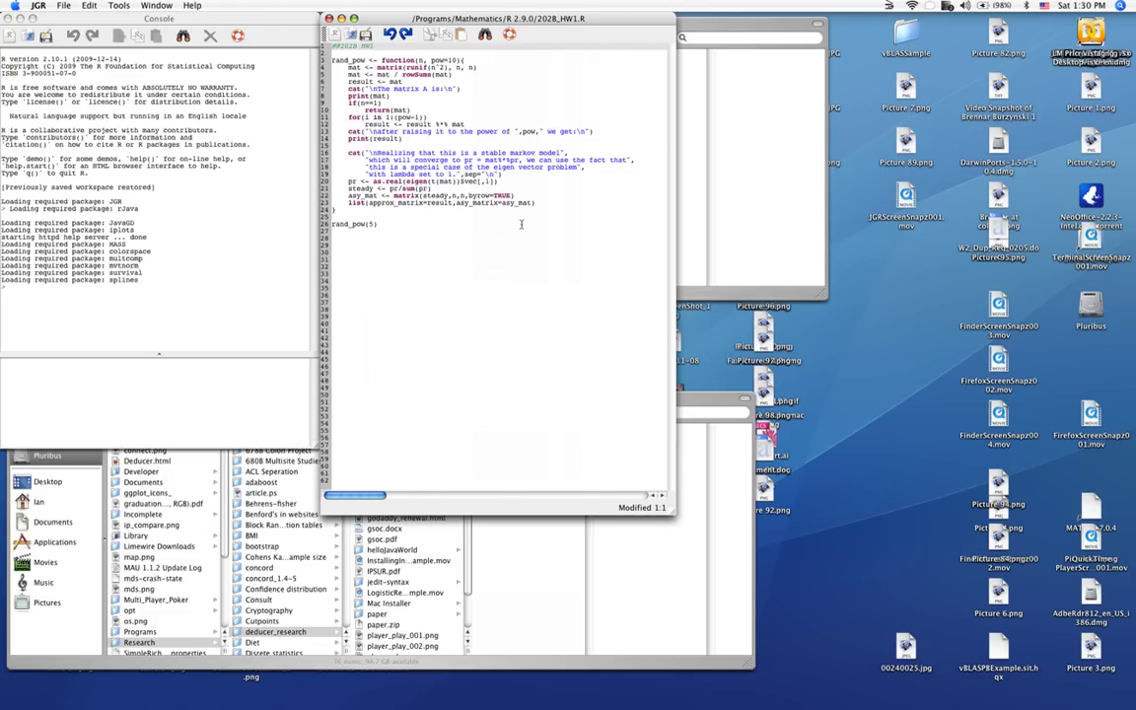
# - Run the entire script in the R console, including the rand_pow(5) call, and close the script without saving it
pyautogui.moveTo(336, 47); pyautogui.dragTo(415, 247)
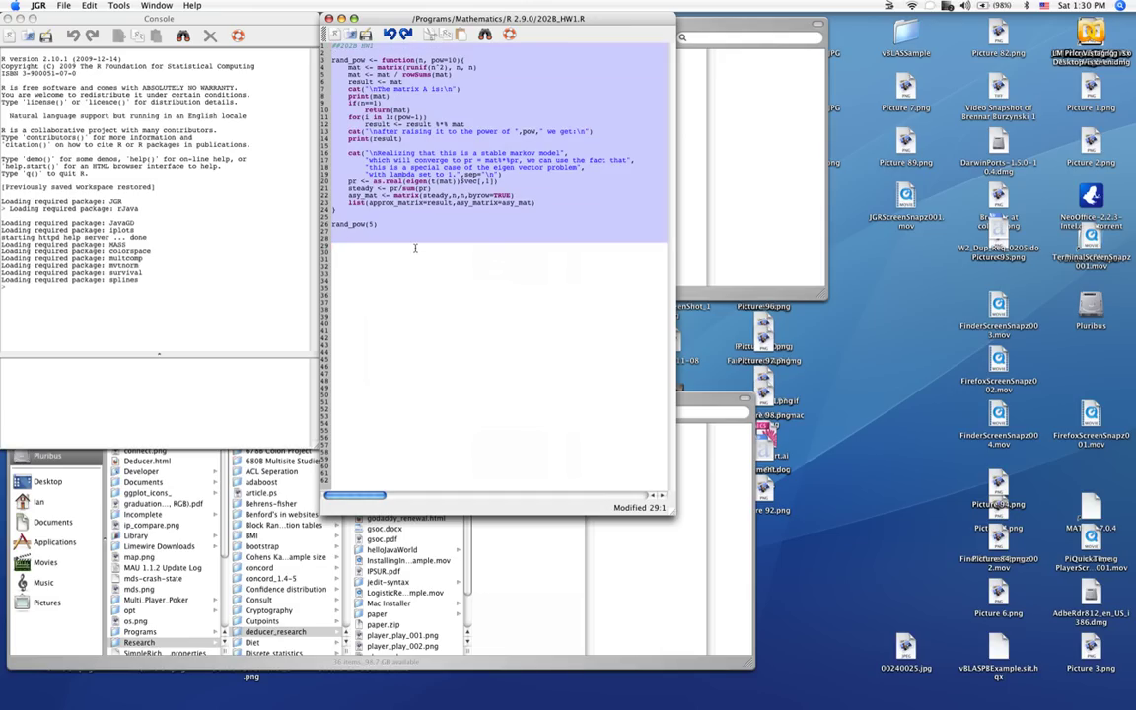
pyautogui.press('super+Return')
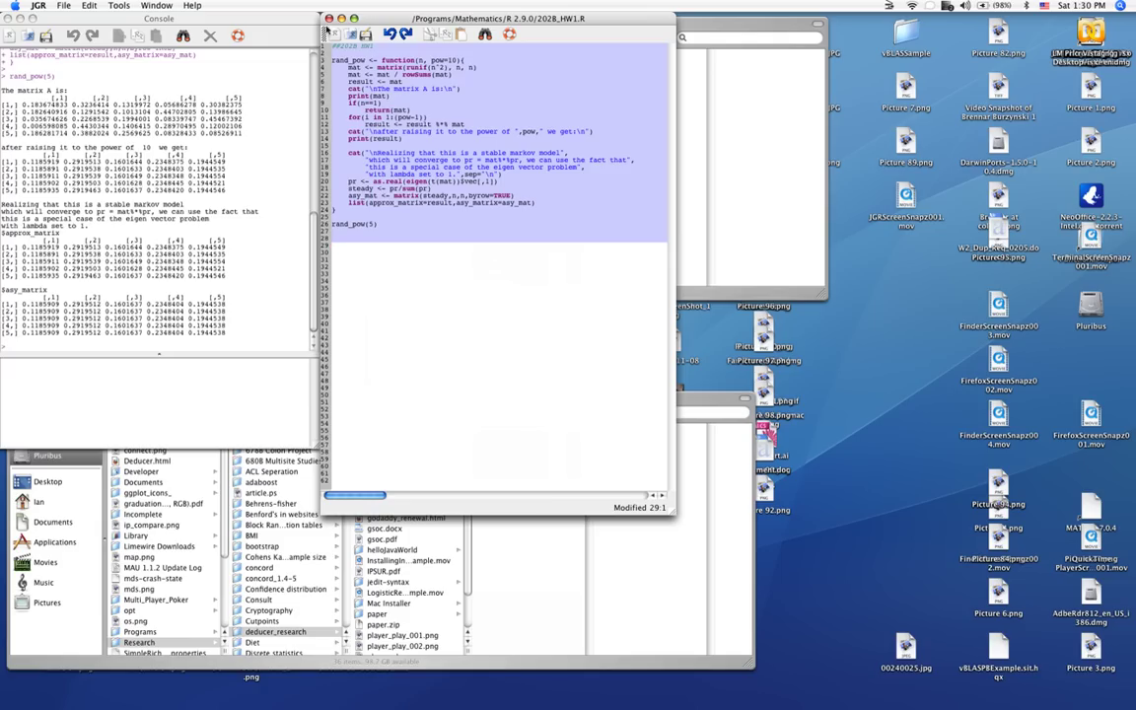
pyautogui.click(329, 18)
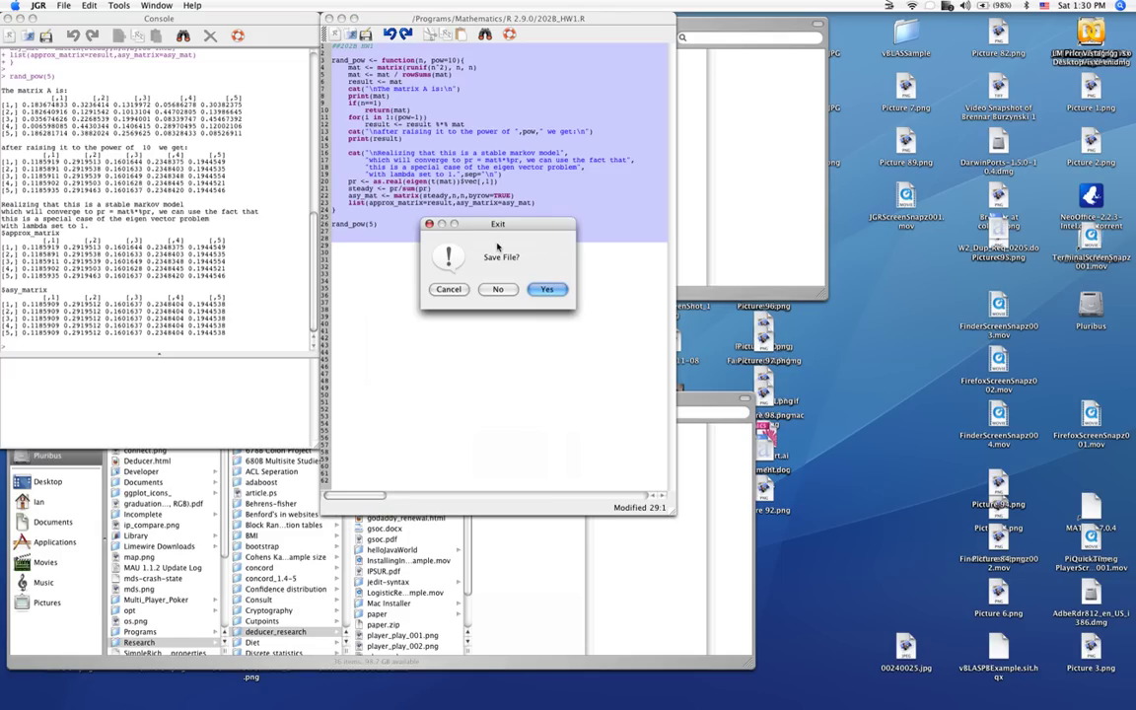
pyautogui.click(491, 290)
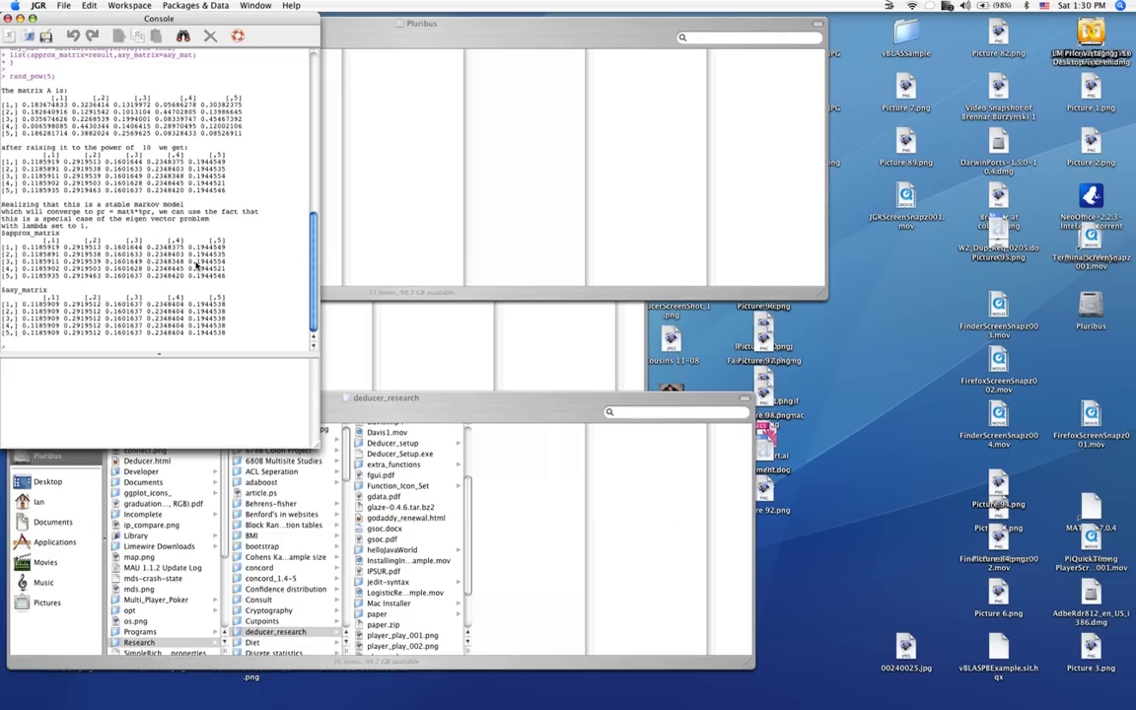
# - Load the Deducer package from the console with library(Deducer)
pyautogui.click(199, 377)
pyautogui.write('library(D')
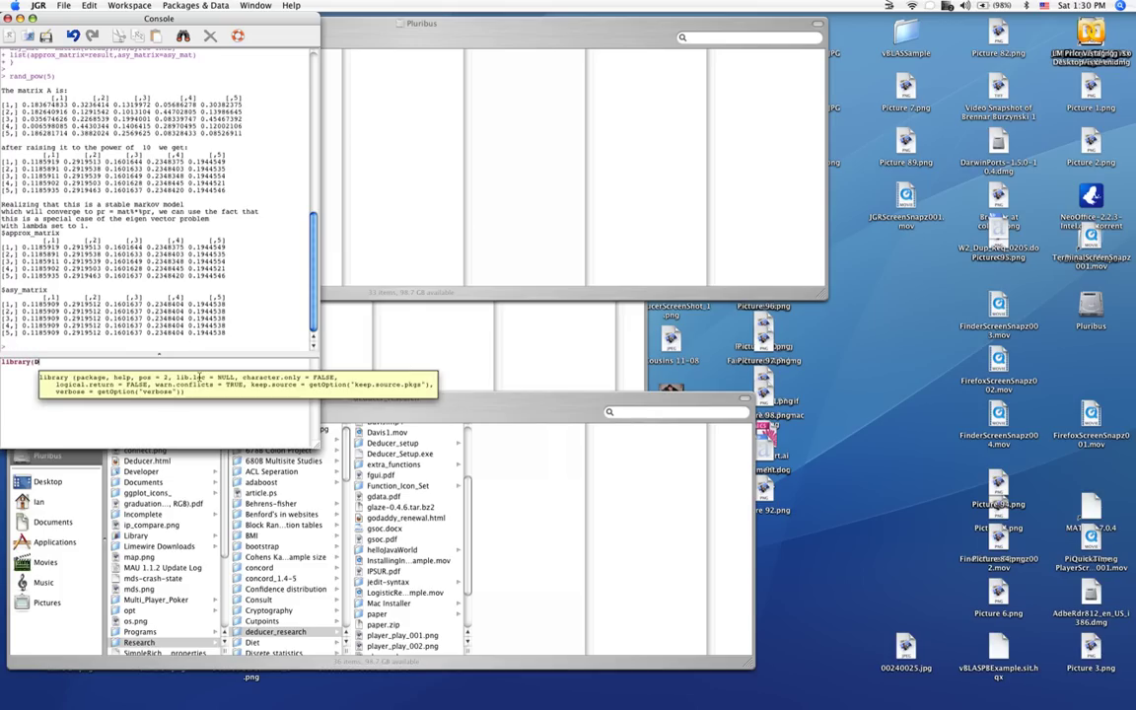
pyautogui.write('educer)')
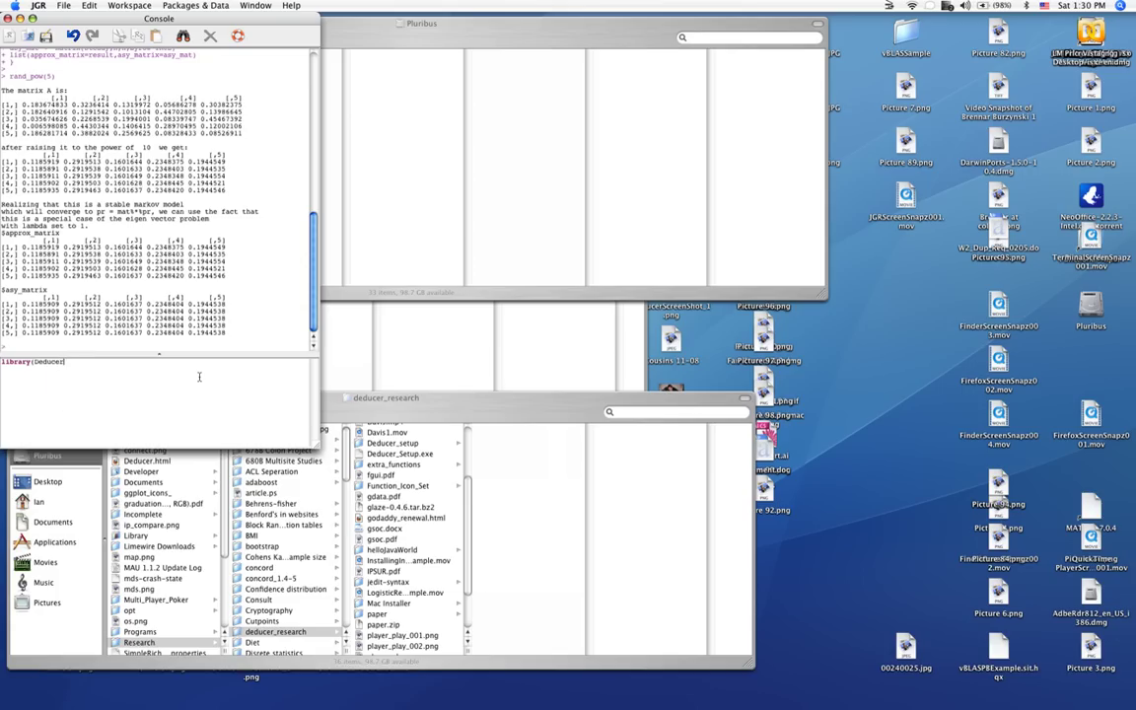
pyautogui.press('Return')
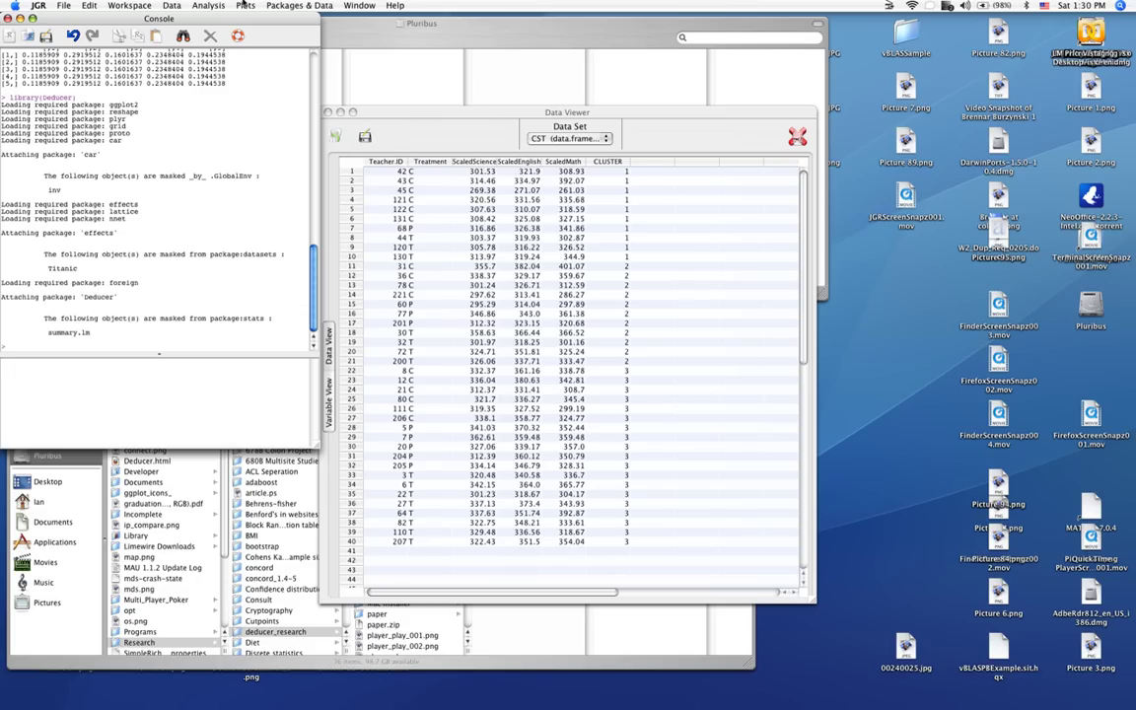
# - Examine the variable types of the CST data set and the factor levels of Treatment, then return to the data rows
pyautogui.click(395, 148)
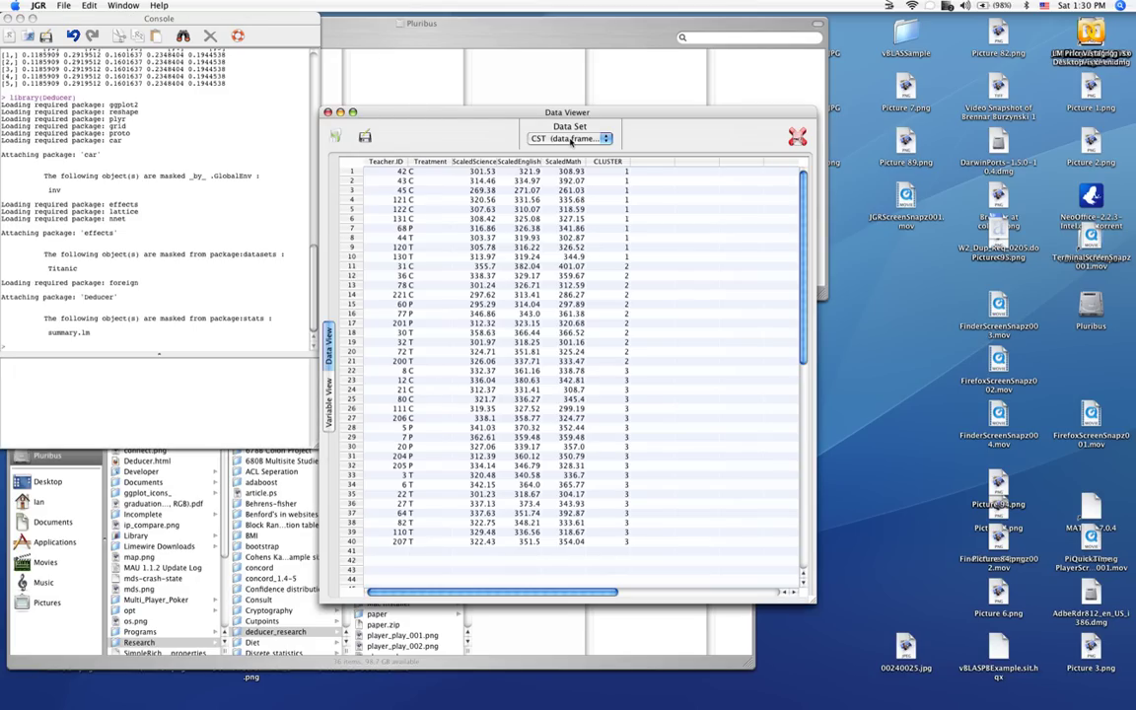
pyautogui.click(329, 390)
pyautogui.doubleClick(536, 180)
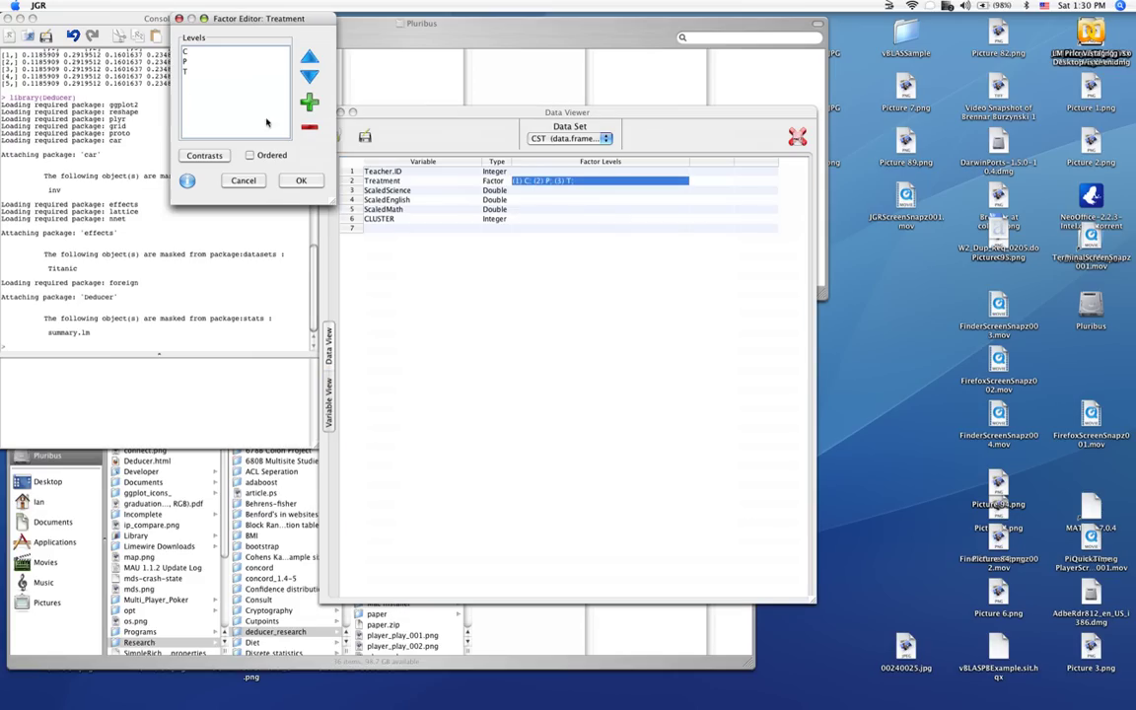
pyautogui.click(178, 19)
pyautogui.click(328, 347)
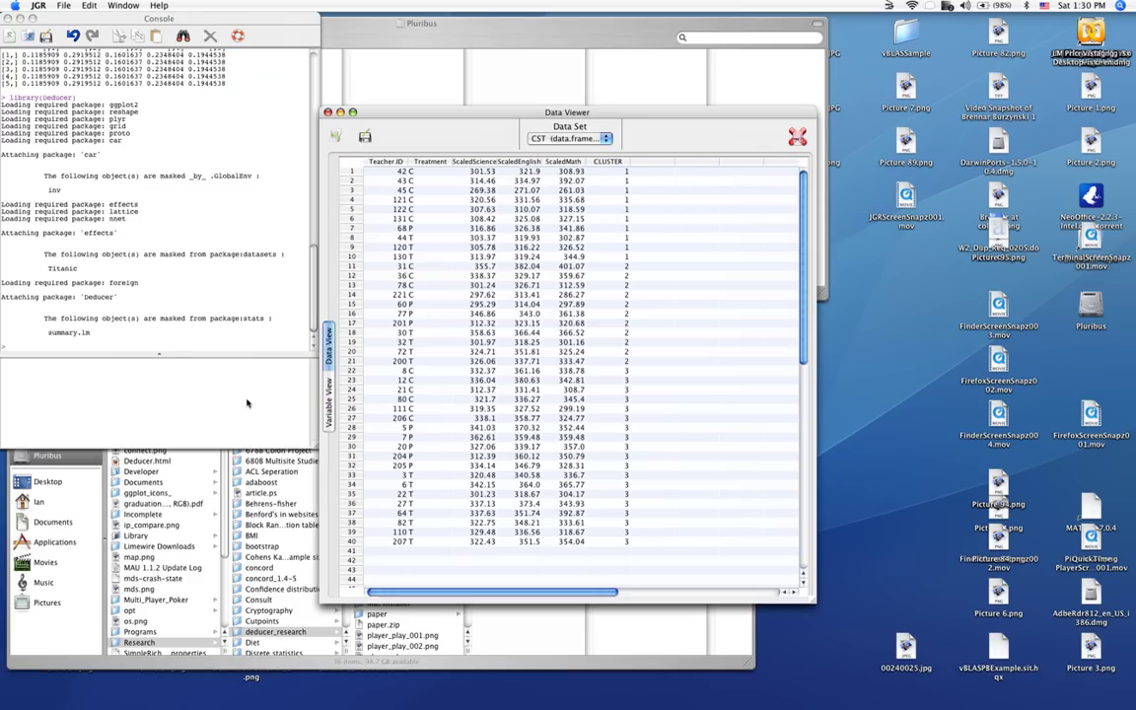
# - Load the movies data set from the console with data(movies)
pyautogui.click(247, 399)
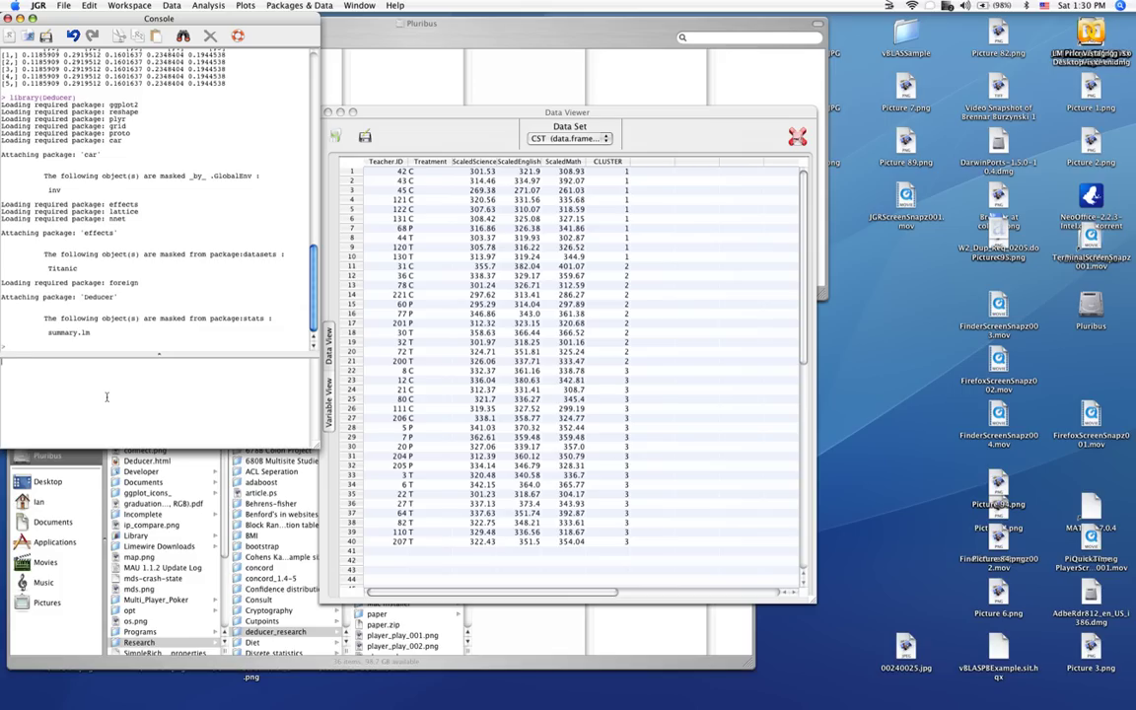
pyautogui.write('data(movies)')
pyautogui.press('Return')
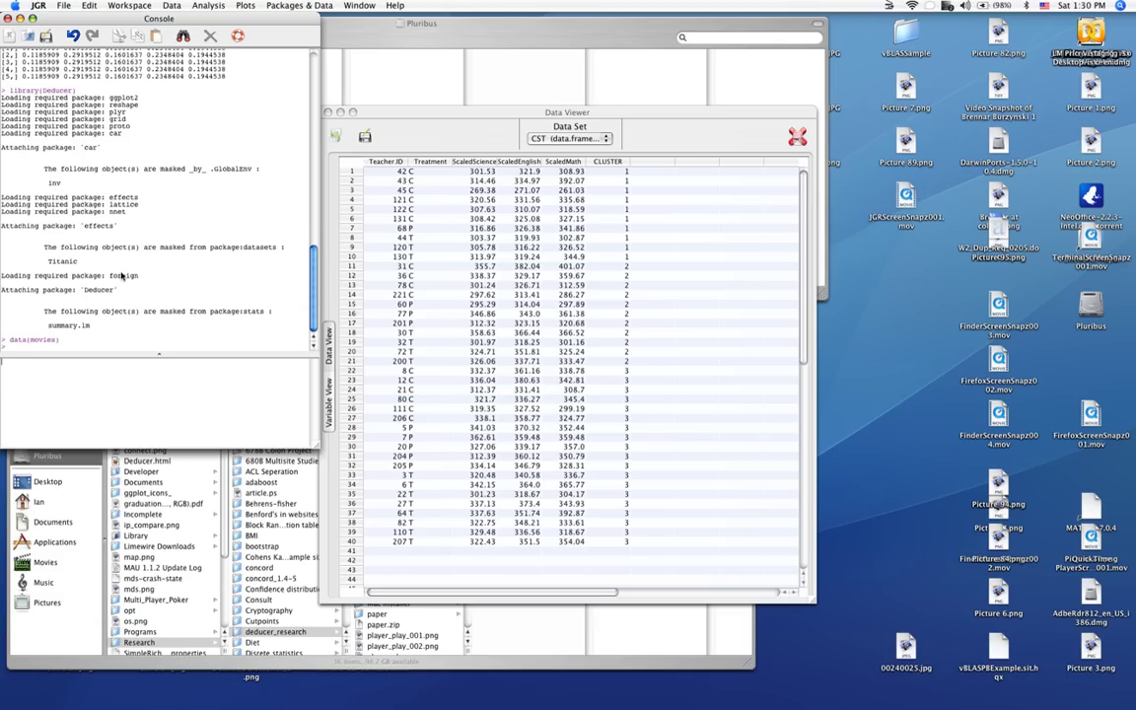
pyautogui.click(167, 6)
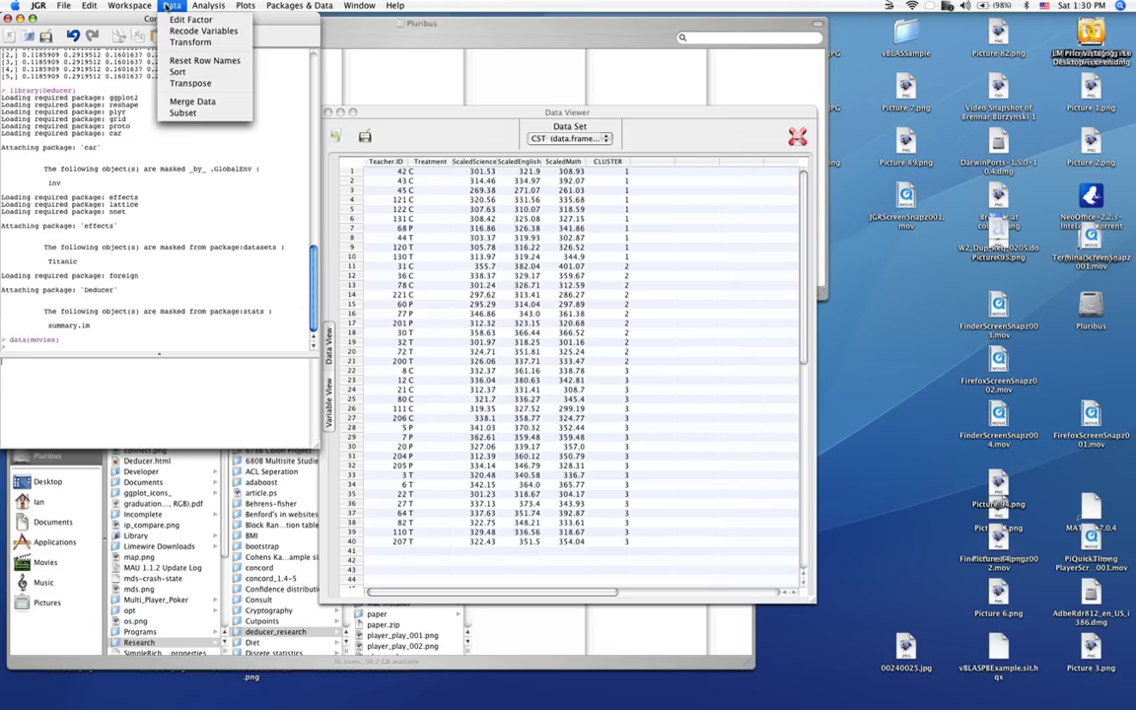
pyautogui.moveTo(208, 6)
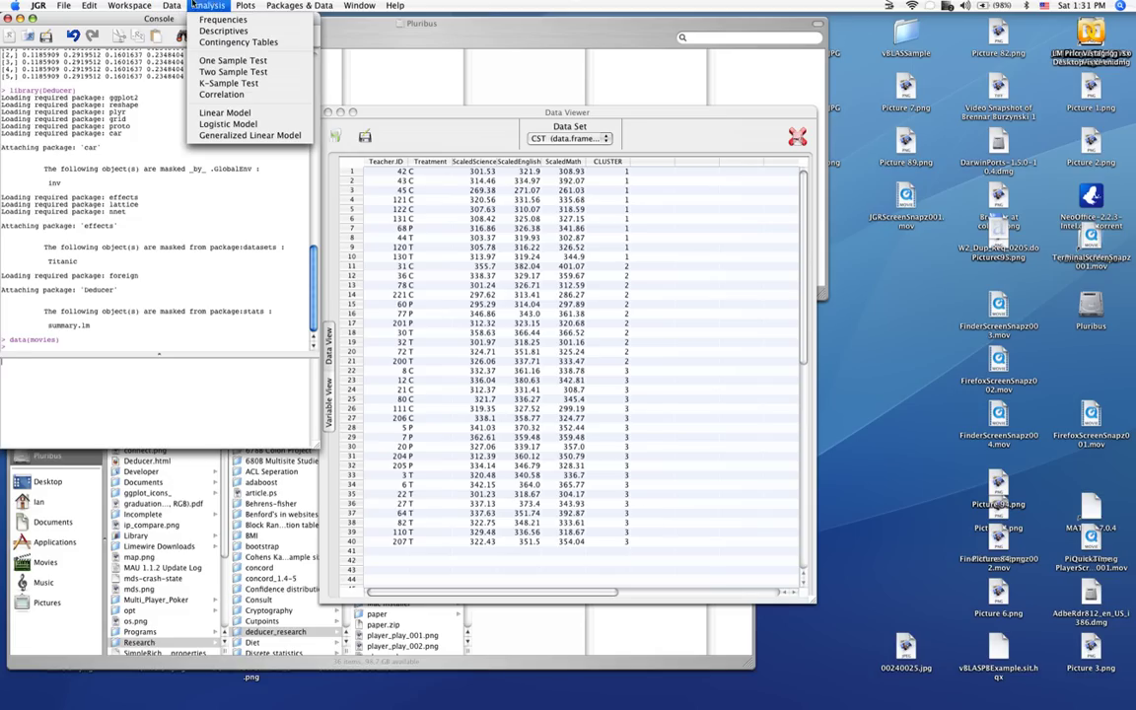
pyautogui.moveTo(245, 6)
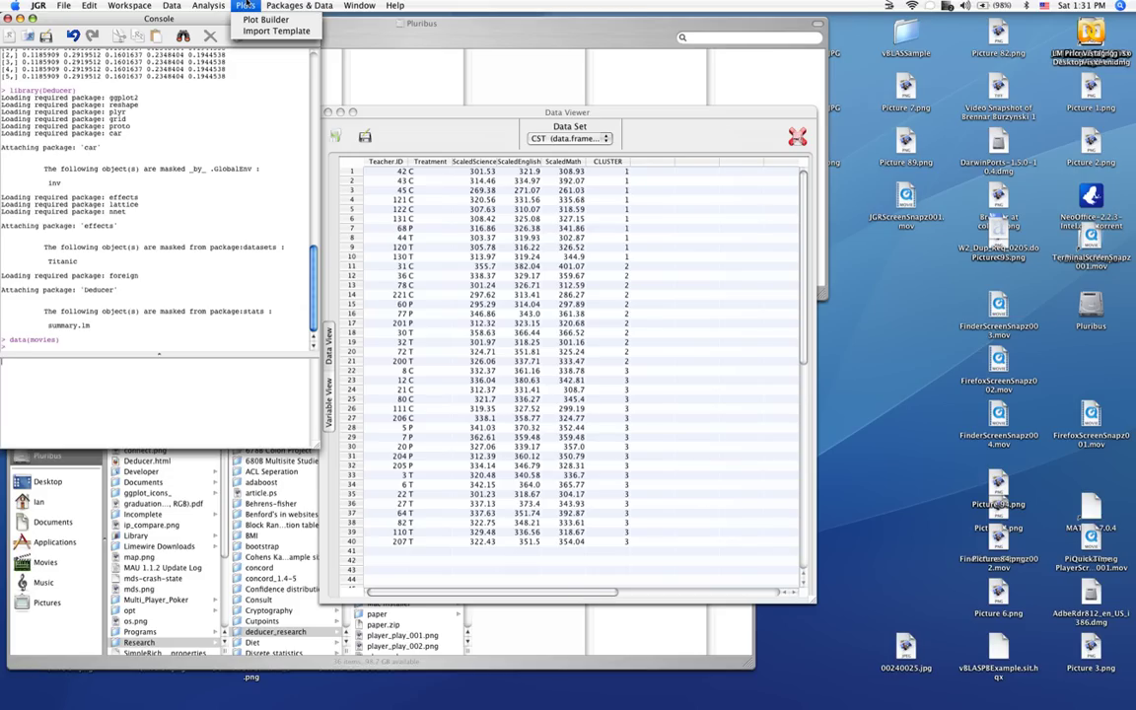
pyautogui.moveTo(171, 6)
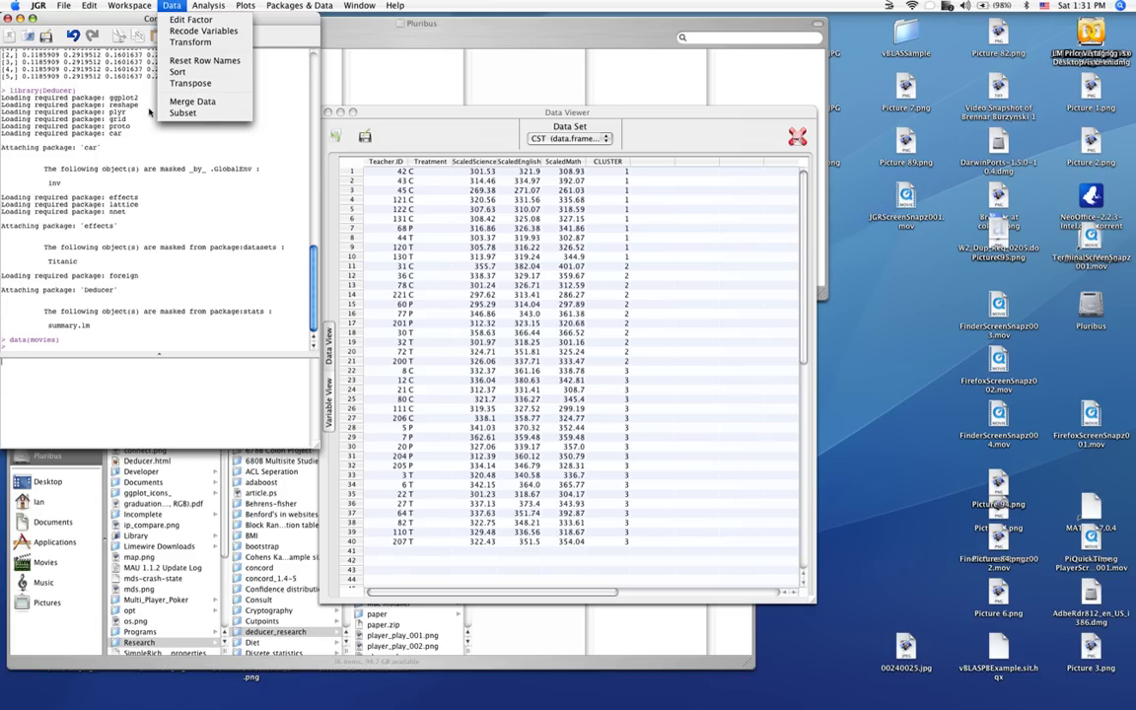
pyautogui.click(170, 5)
pyautogui.click(208, 5)
pyautogui.click(192, 18)
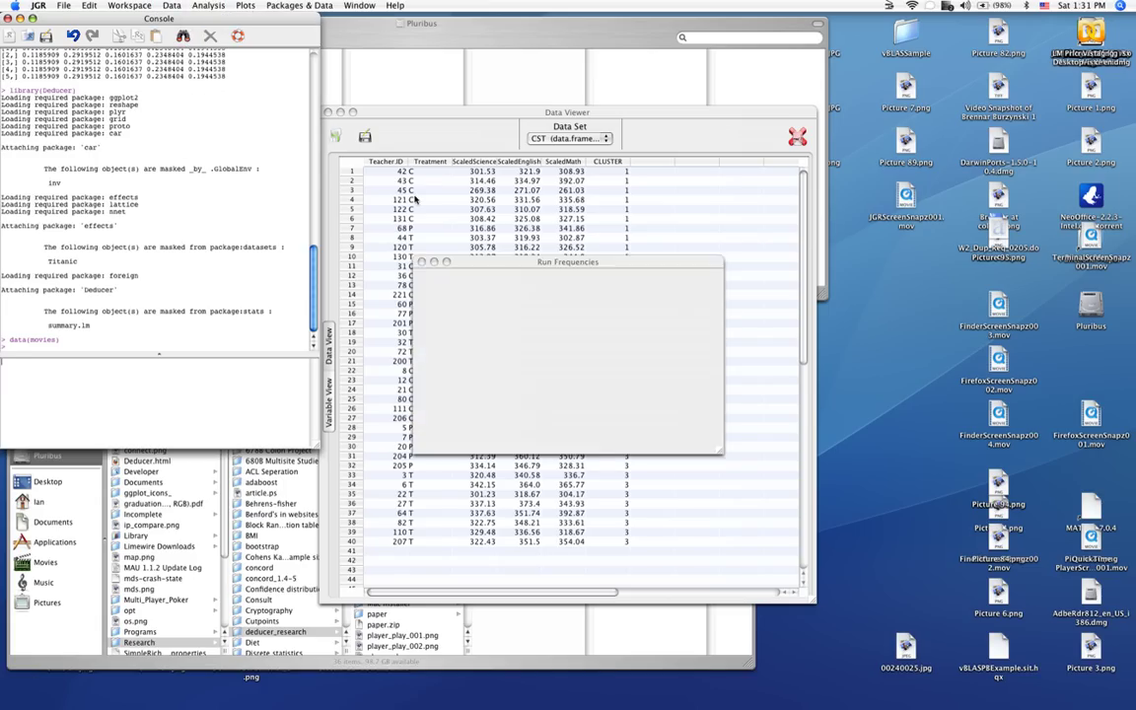
pyautogui.click(450, 283)
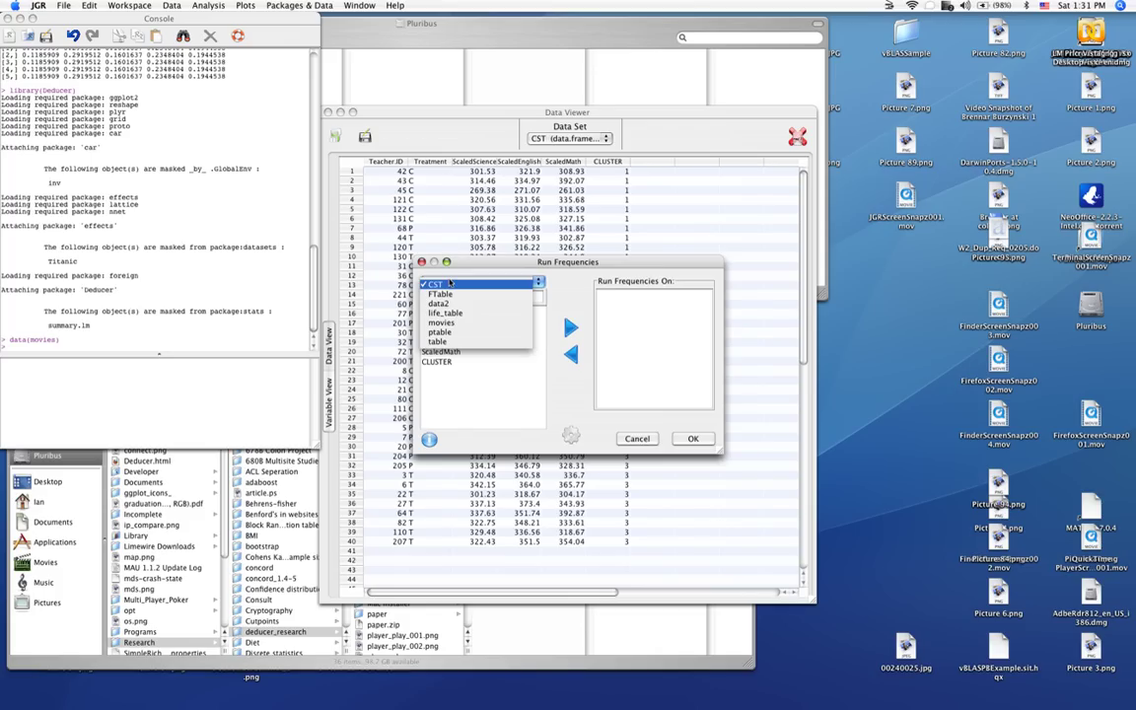
pyautogui.click(422, 262)
# - Examine the columns of the movies data set in the Data Viewer, widening the title column, and close the viewer
pyautogui.click(569, 138)
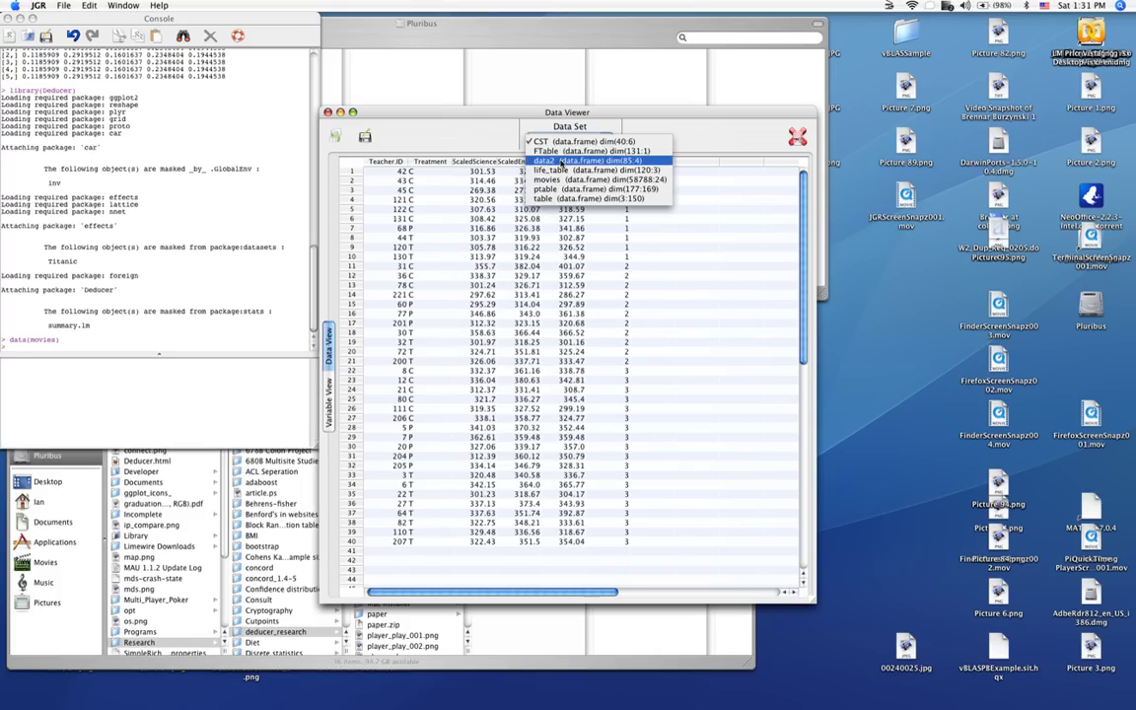
pyautogui.click(568, 180)
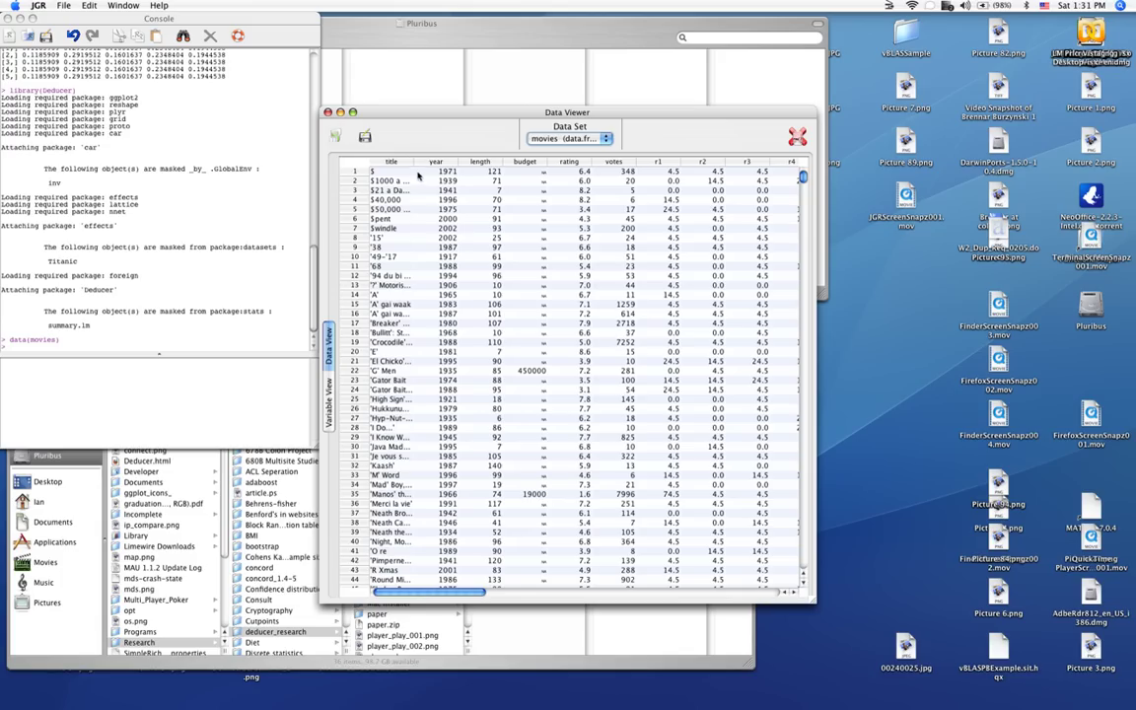
pyautogui.moveTo(415, 160); pyautogui.dragTo(460, 161)
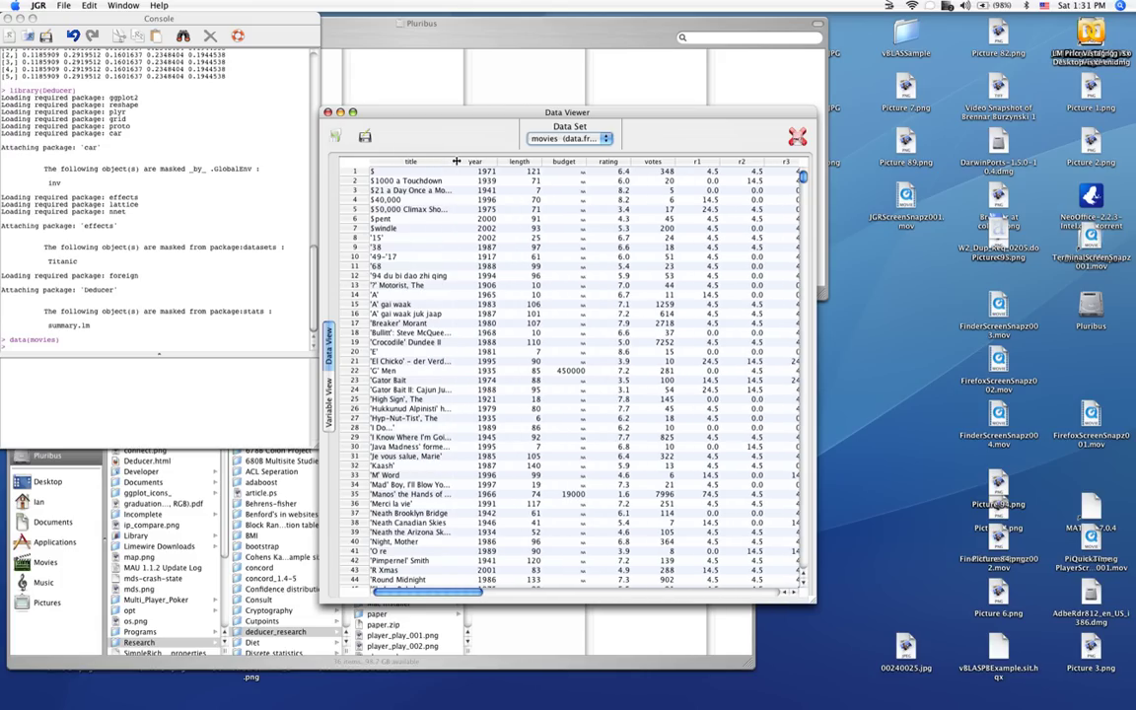
pyautogui.moveTo(444, 593); pyautogui.dragTo(527, 566)
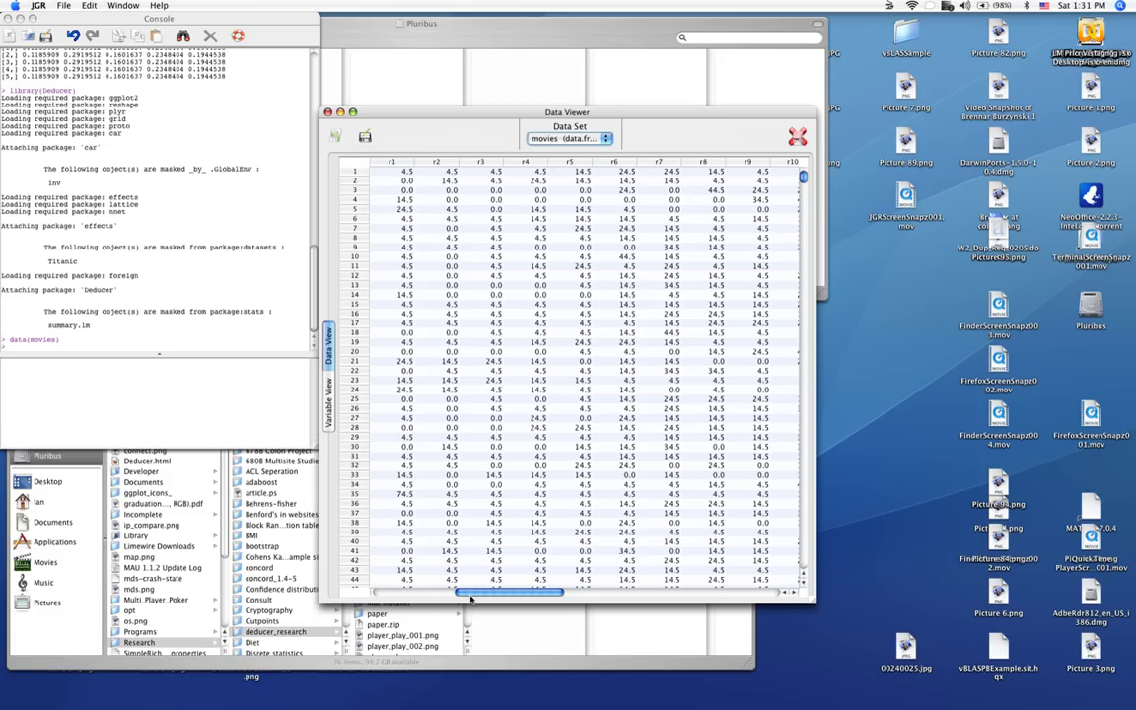
pyautogui.hscroll(5, 581, 439)
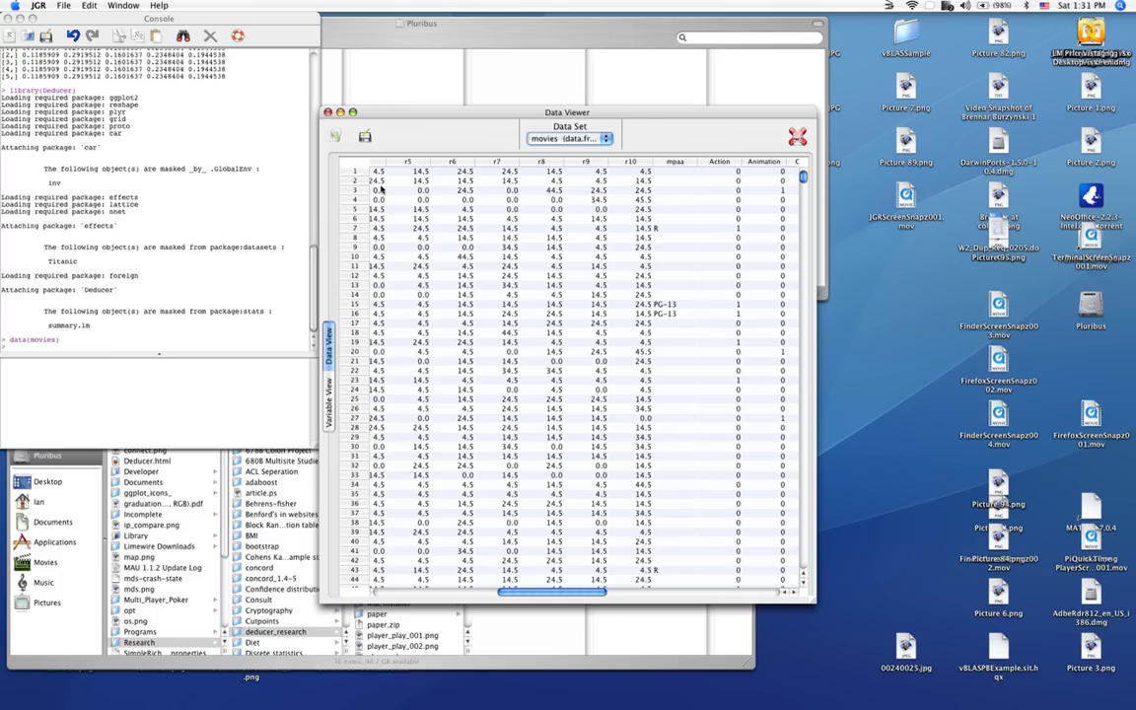
pyautogui.click(328, 113)
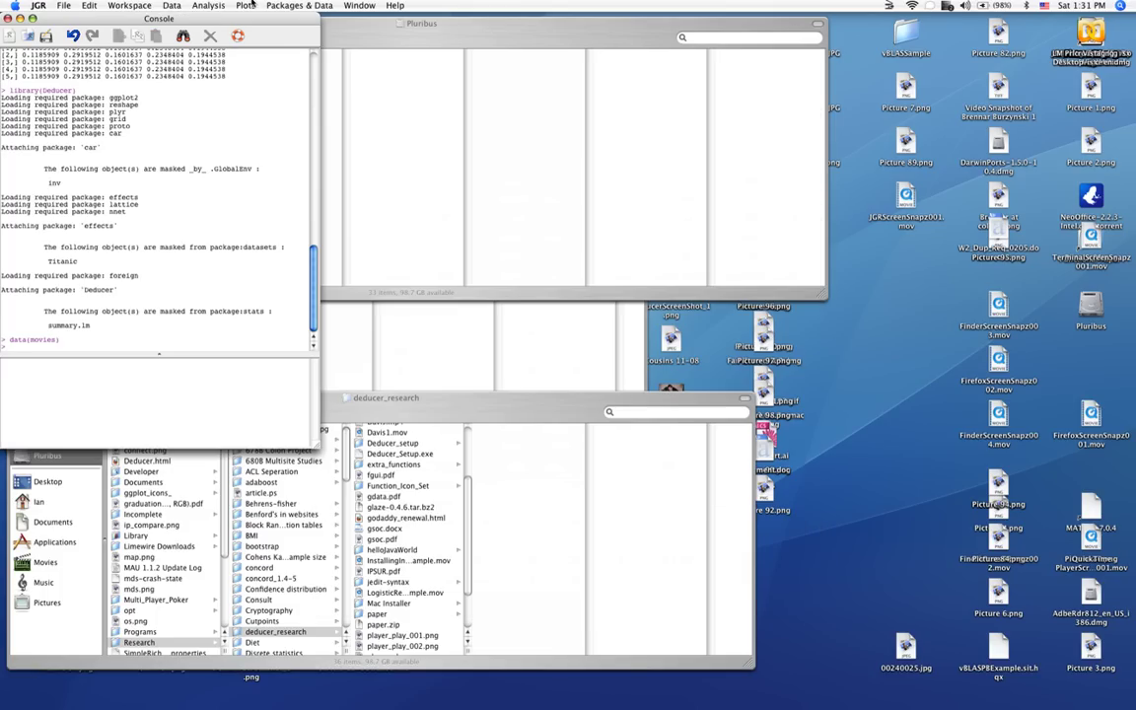
# - Run a frequencies analysis on the mpaa variable of the movies data set
pyautogui.click(208, 5)
pyautogui.click(225, 20)
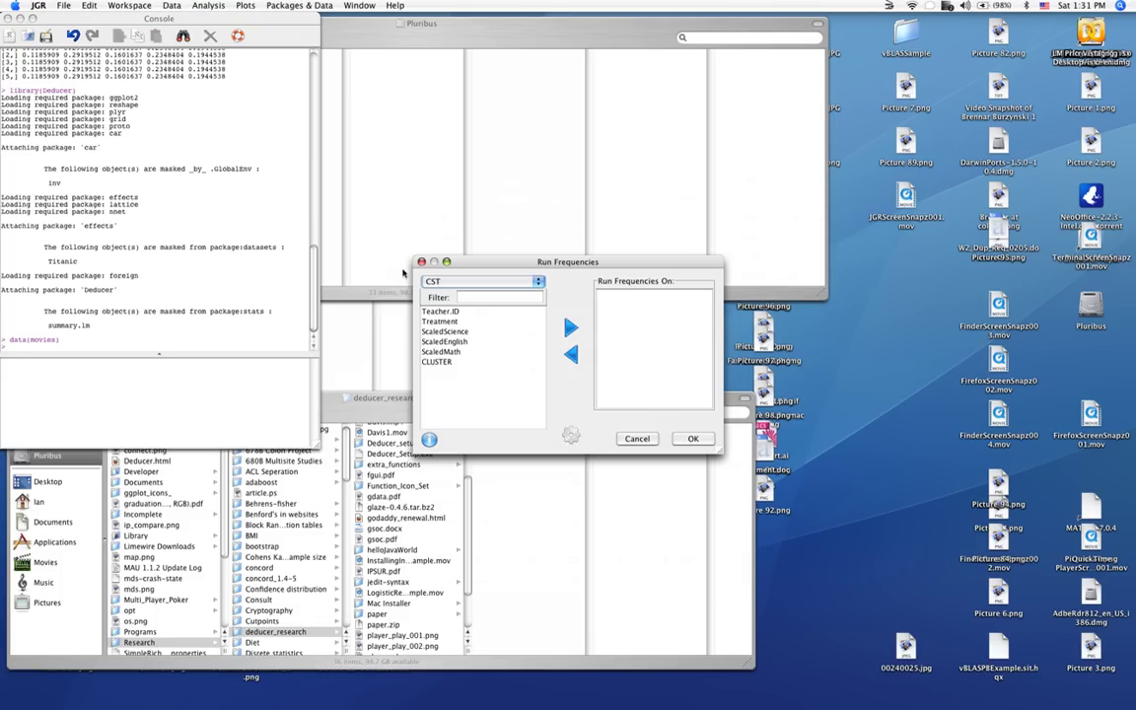
pyautogui.click(484, 281)
pyautogui.click(482, 326)
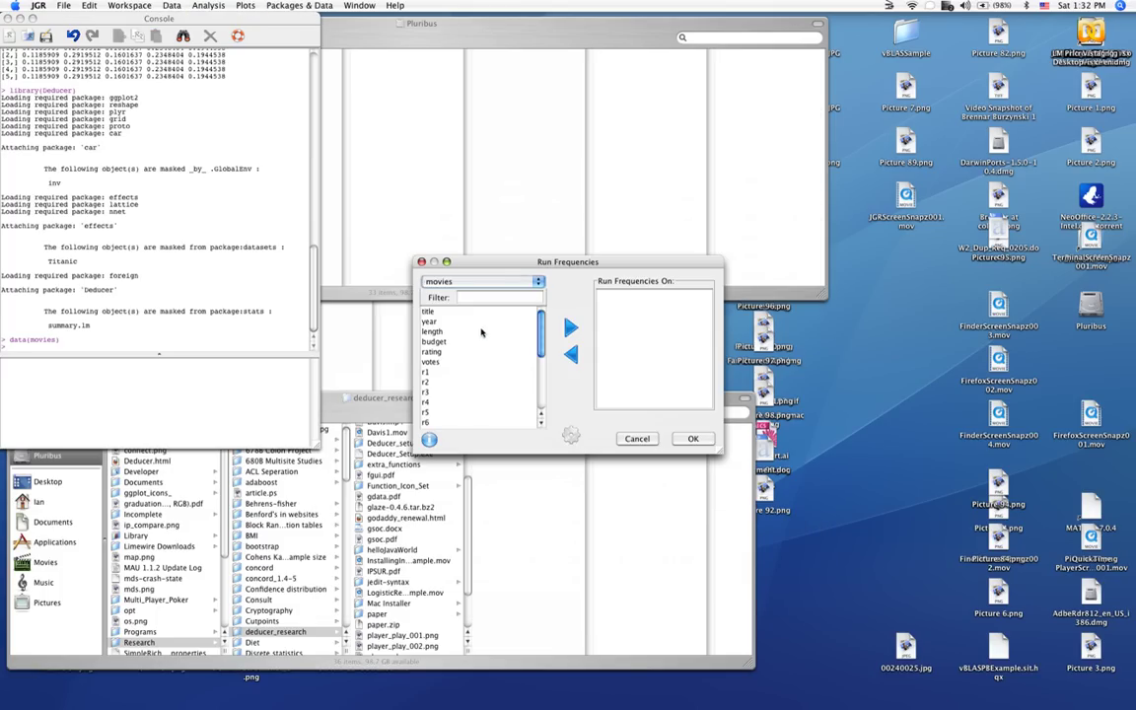
pyautogui.scroll(-4, 464, 382)
pyautogui.click(455, 354)
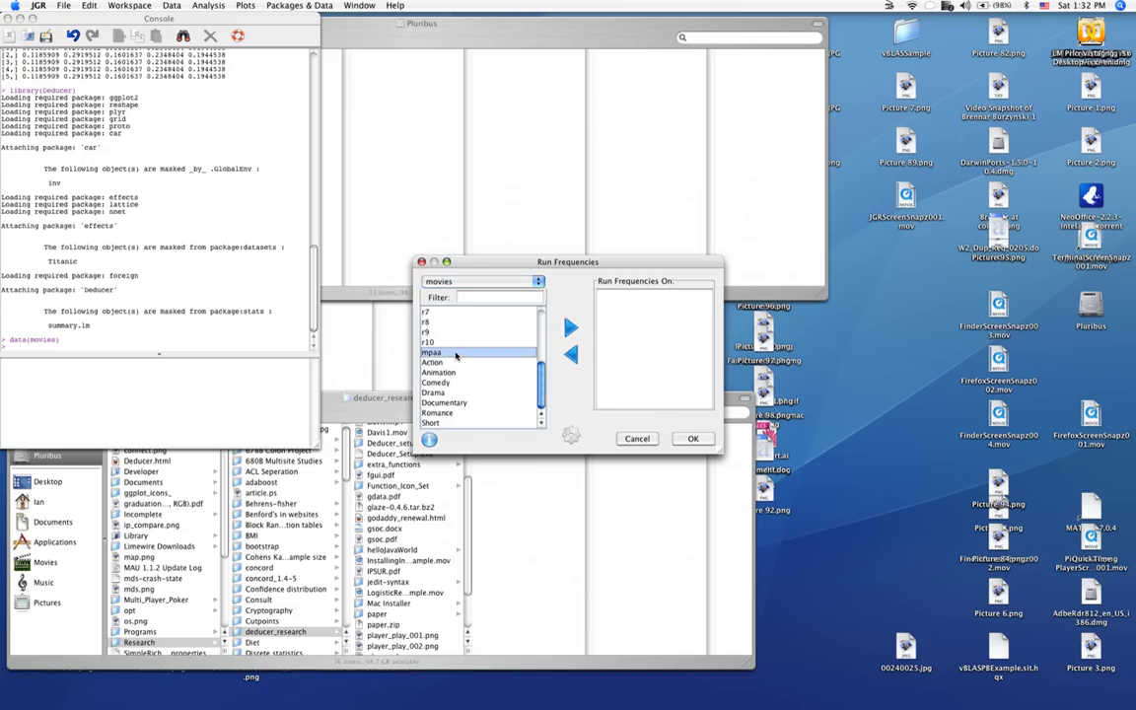
pyautogui.click(570, 327)
pyautogui.click(693, 438)
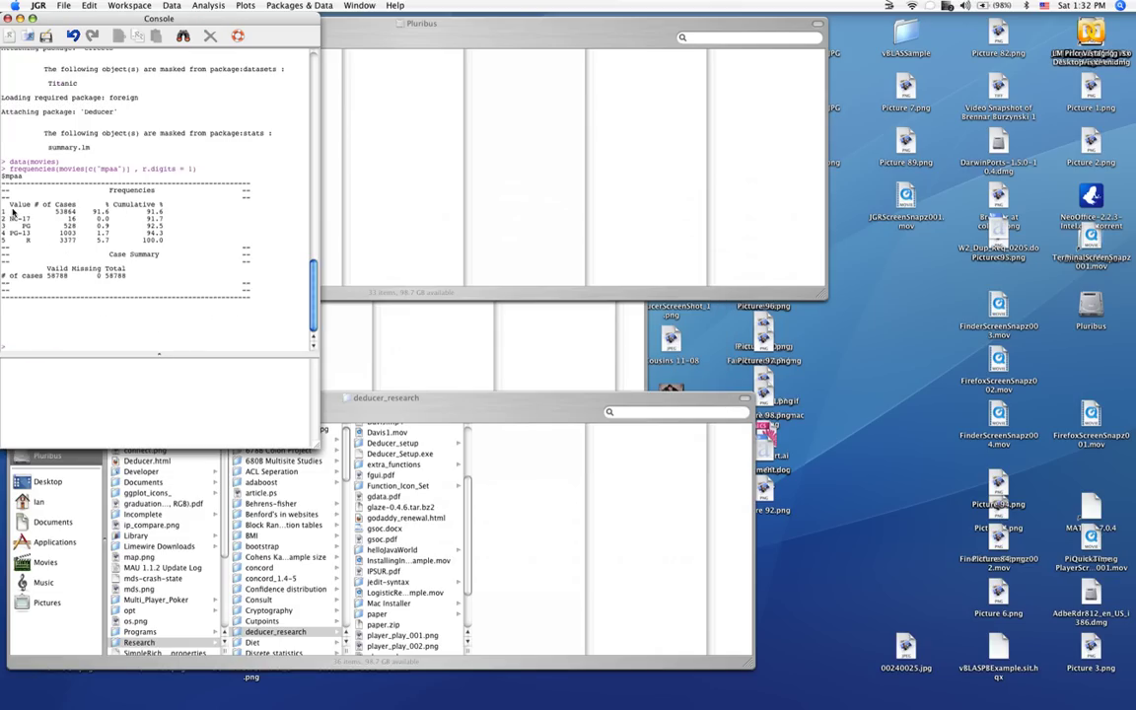
# - Examine the NC-17, PG, PG-13 and R rows of the mpaa frequency table in the console output
pyautogui.moveTo(12, 210)
pyautogui.mouseDown()
pyautogui.moveTo(167, 216)
pyautogui.moveTo(9, 222)
pyautogui.mouseUp()
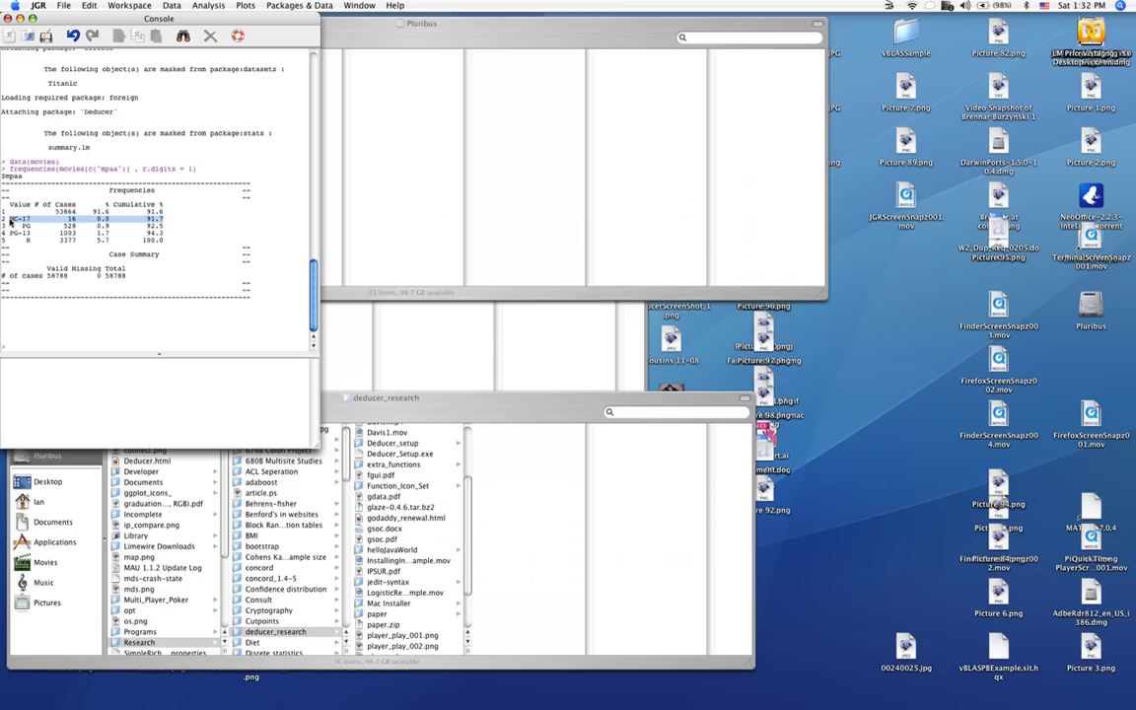
pyautogui.moveTo(163, 242); pyautogui.dragTo(2, 230)
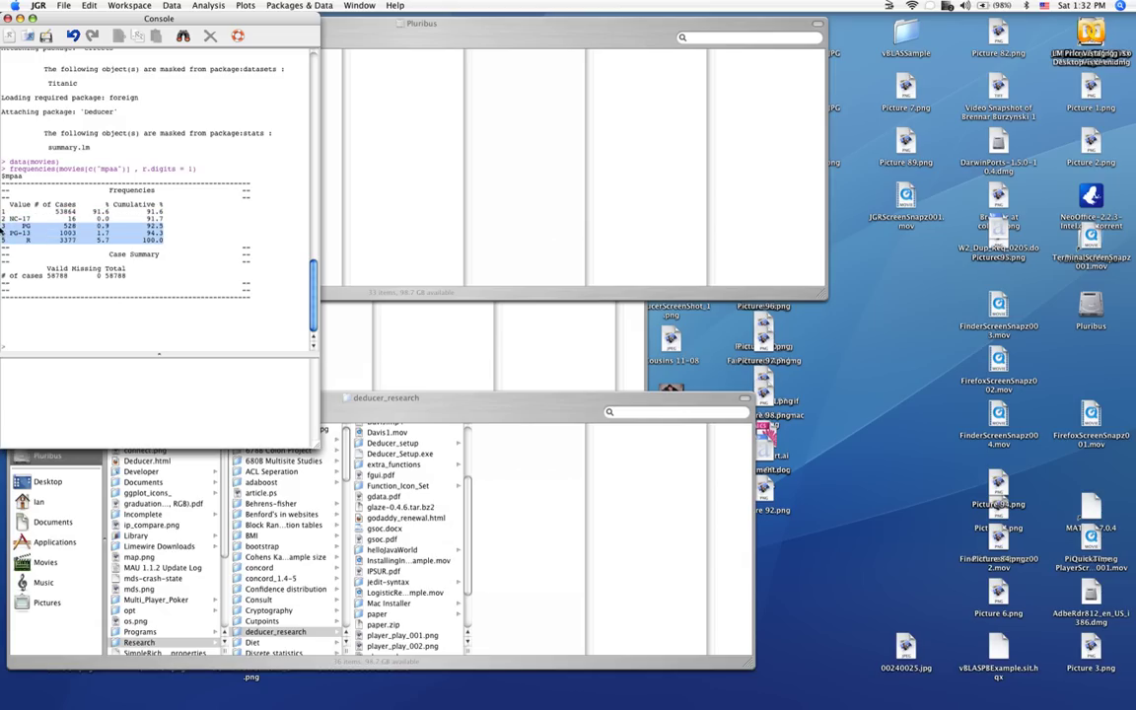
pyautogui.click(84, 259)
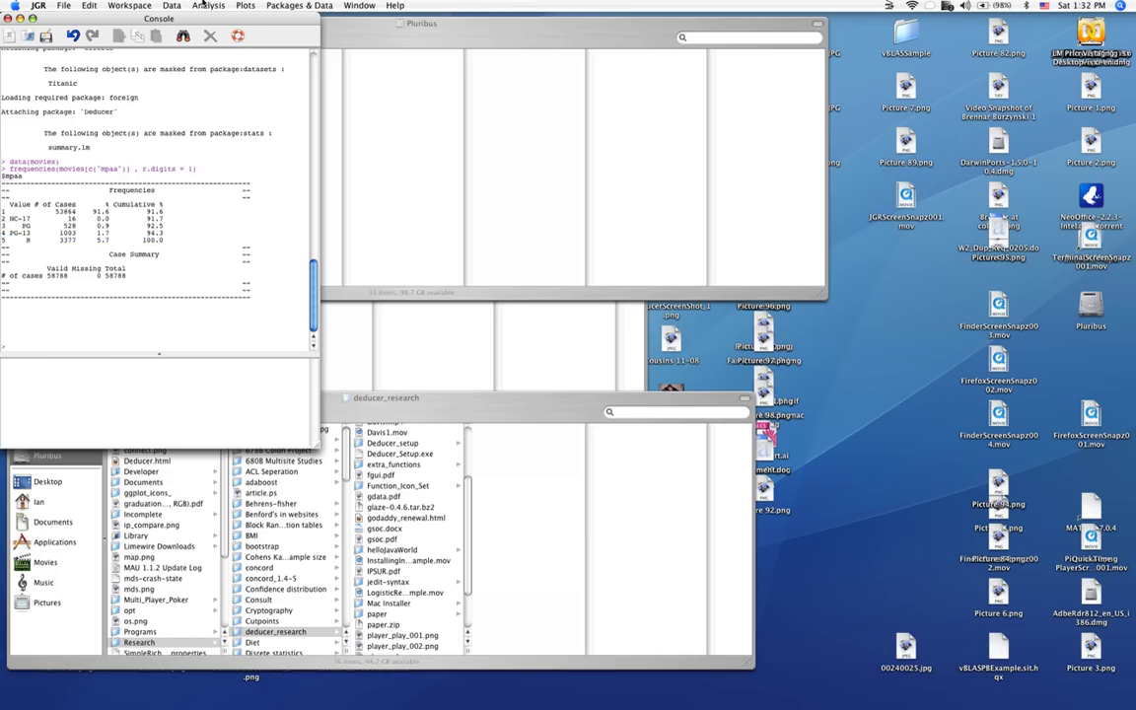
# - Create a subset of the movies data set with the expression mpaa != "" & mpaa != "NC-17", keeping the automatic subset name
pyautogui.click(172, 5)
pyautogui.click(168, 111)
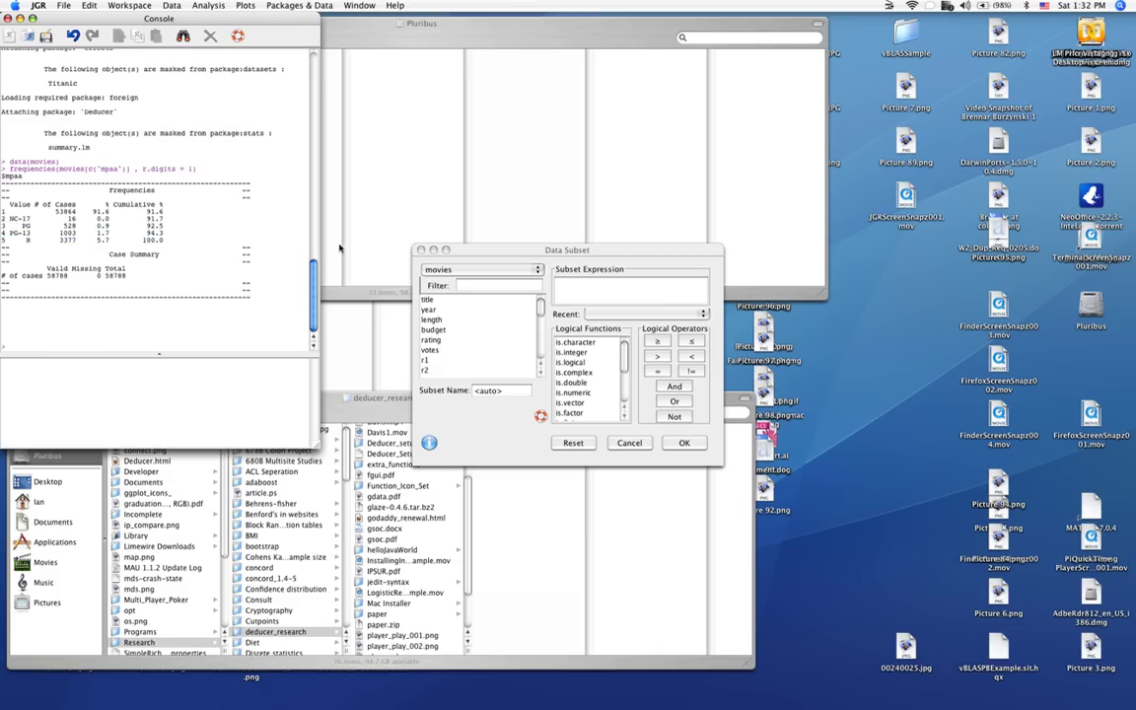
pyautogui.moveTo(544, 311); pyautogui.dragTo(528, 341)
pyautogui.doubleClick(478, 318)
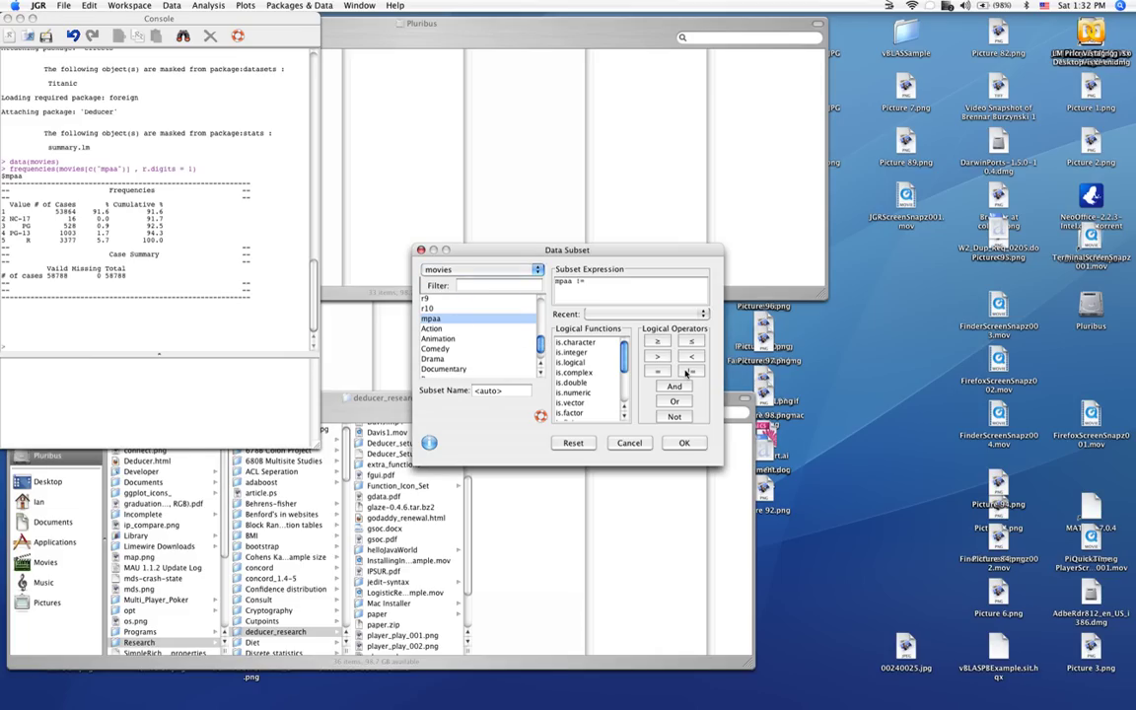
pyautogui.click(675, 387)
pyautogui.doubleClick(446, 321)
pyautogui.click(692, 371)
pyautogui.click(681, 444)
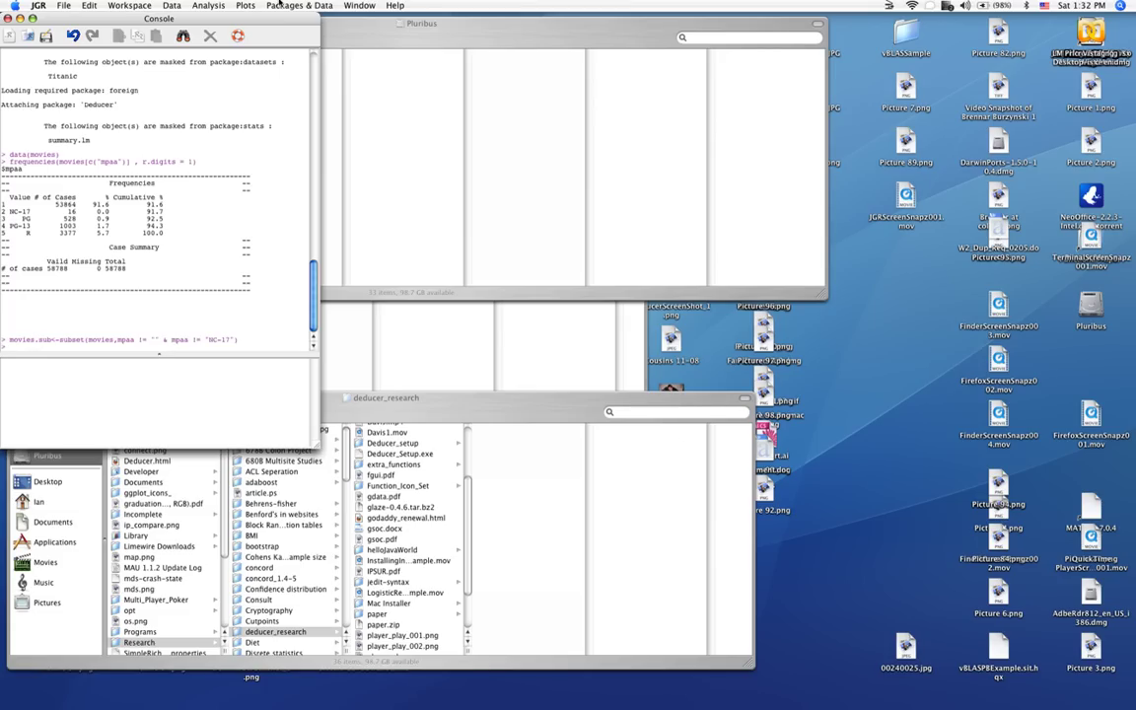
# - Run a frequencies analysis on the mpaa variable of movies.sub and check the blank and NC-17 rows in the output
pyautogui.click(228, 5)
pyautogui.click(228, 20)
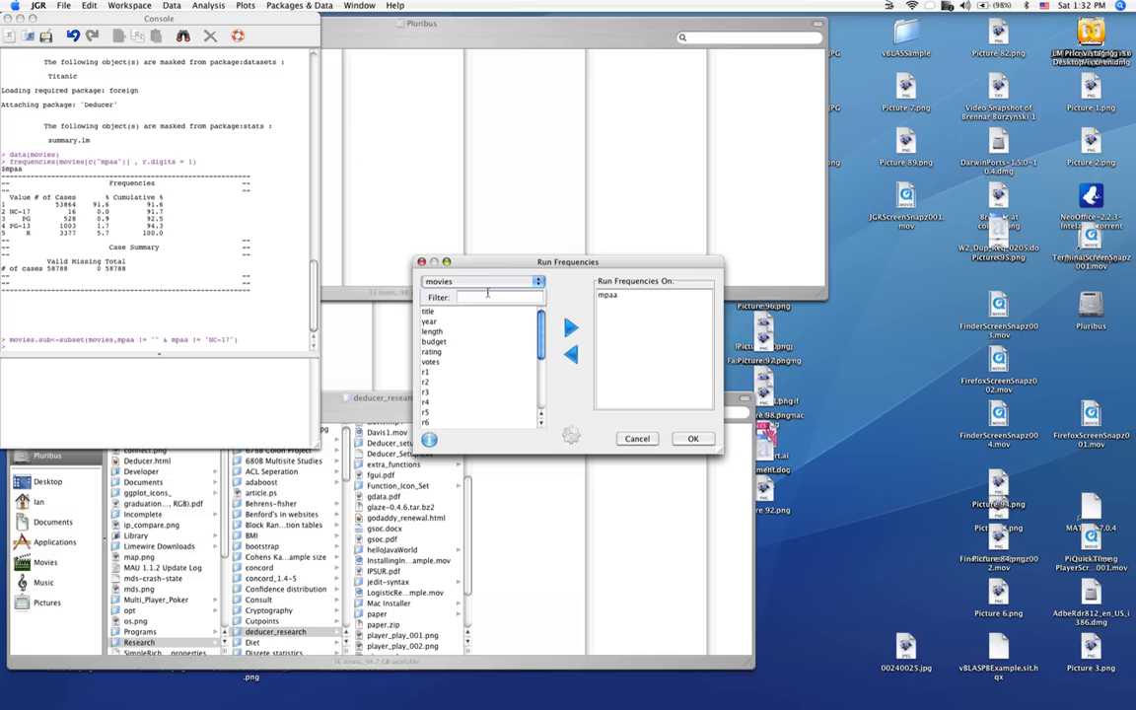
pyautogui.click(484, 283)
pyautogui.click(464, 292)
pyautogui.click(541, 388)
pyautogui.click(436, 353)
pyautogui.click(572, 328)
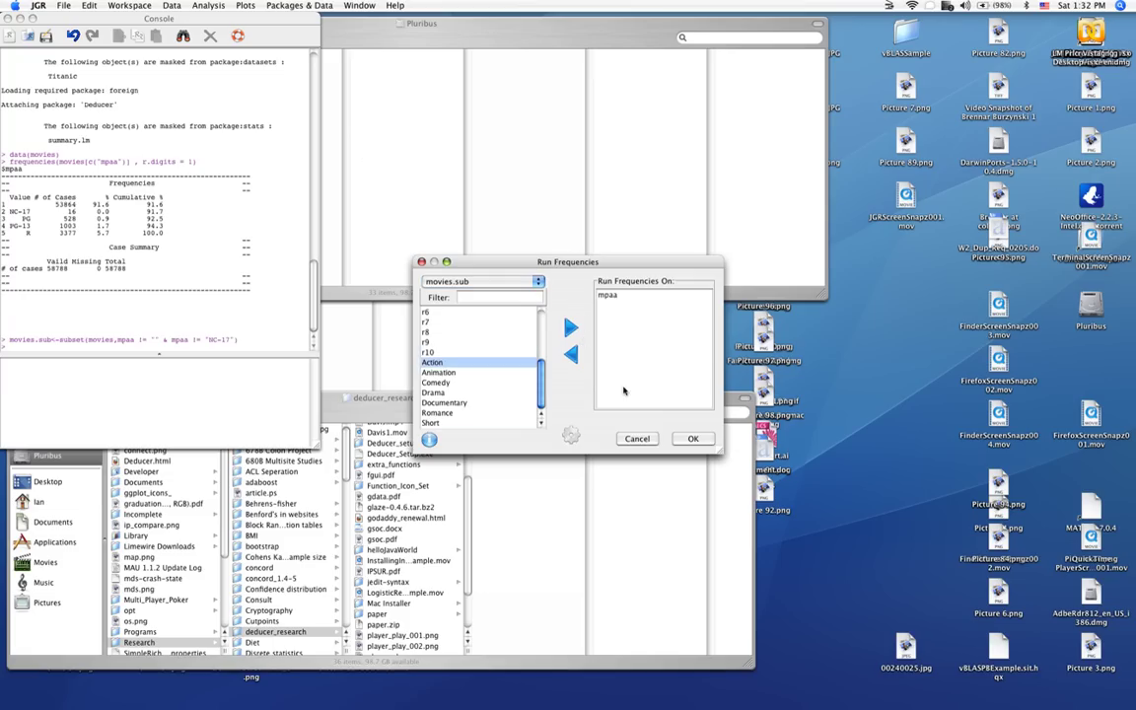
pyautogui.click(693, 438)
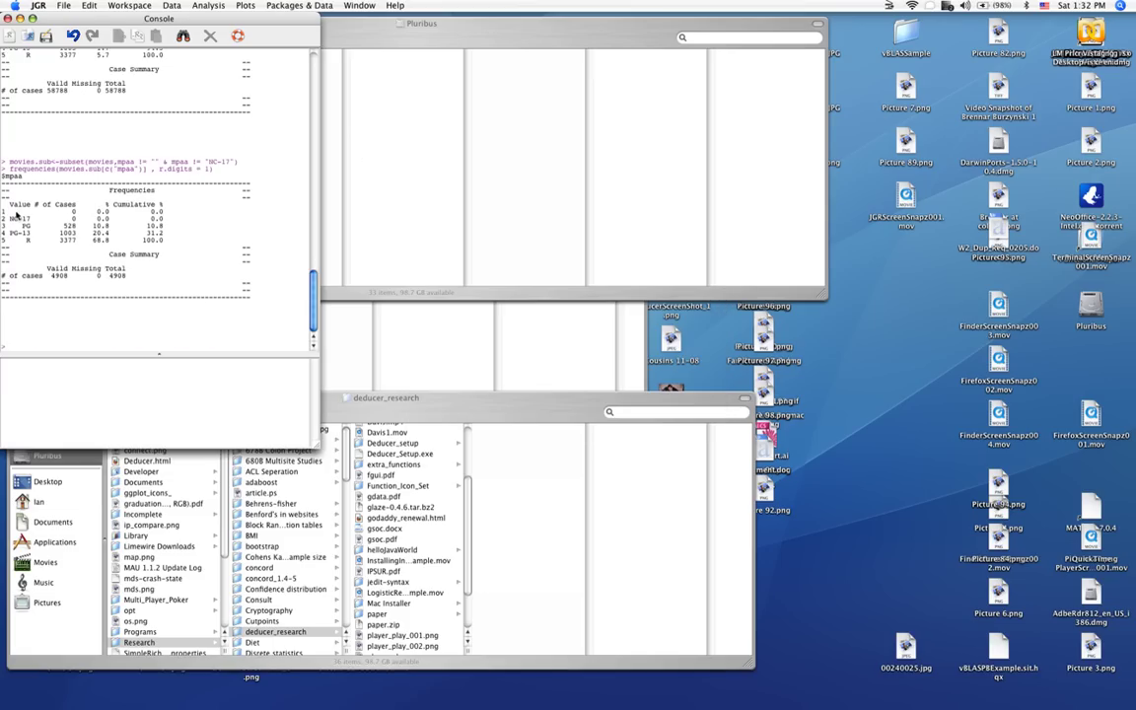
pyautogui.moveTo(15, 212); pyautogui.dragTo(170, 221)
pyautogui.click(177, 262)
# - Set up descriptives for movies.sub on rating, votes and r1 through r10, stratified by mpaa
pyautogui.click(221, 5)
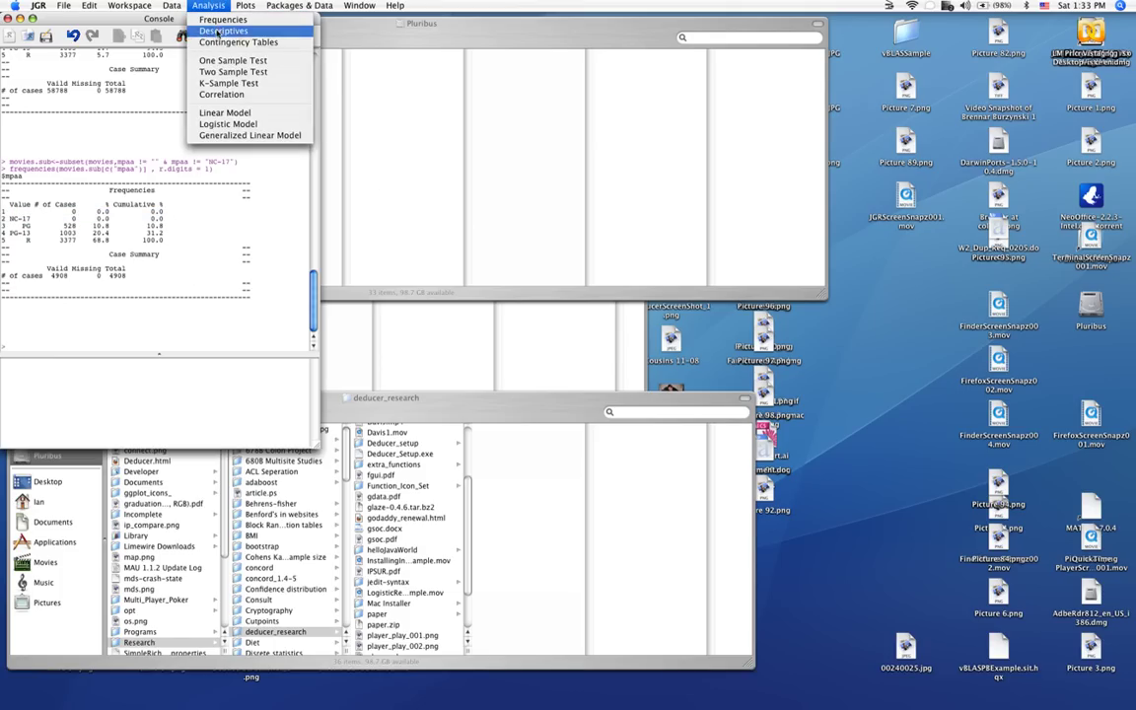
pyautogui.click(219, 31)
pyautogui.click(474, 320)
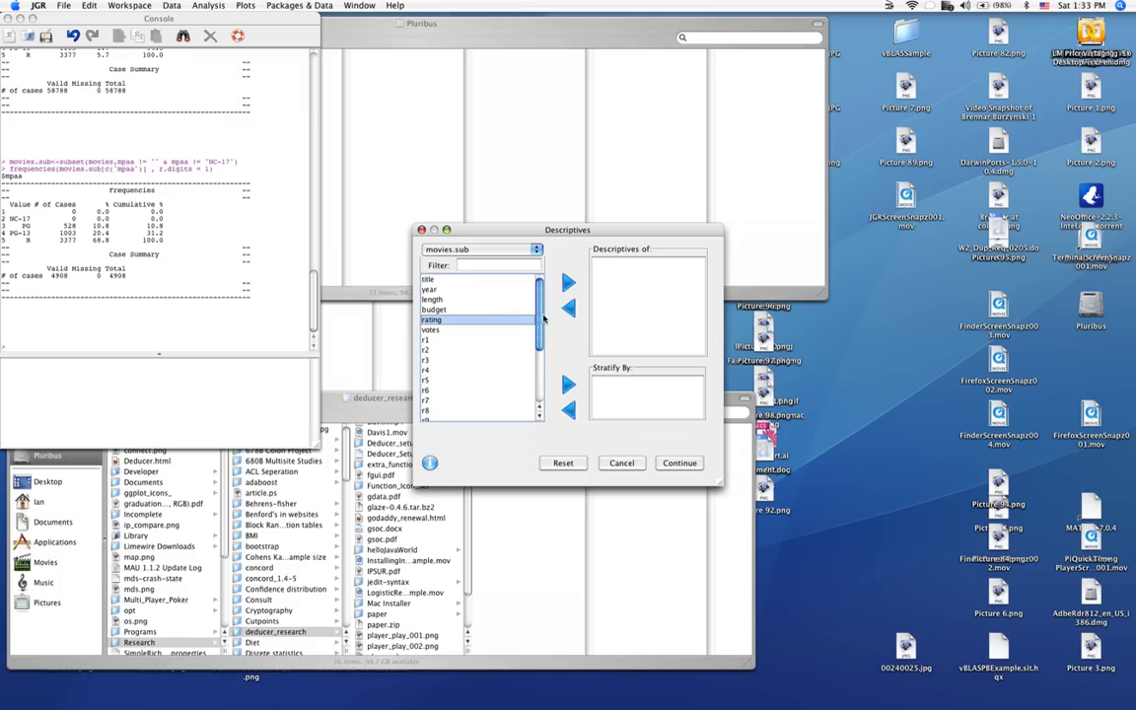
pyautogui.scroll(-3, 540, 305)
pyautogui.keyDown('shift'); pyautogui.click(484, 374); pyautogui.keyUp('shift')
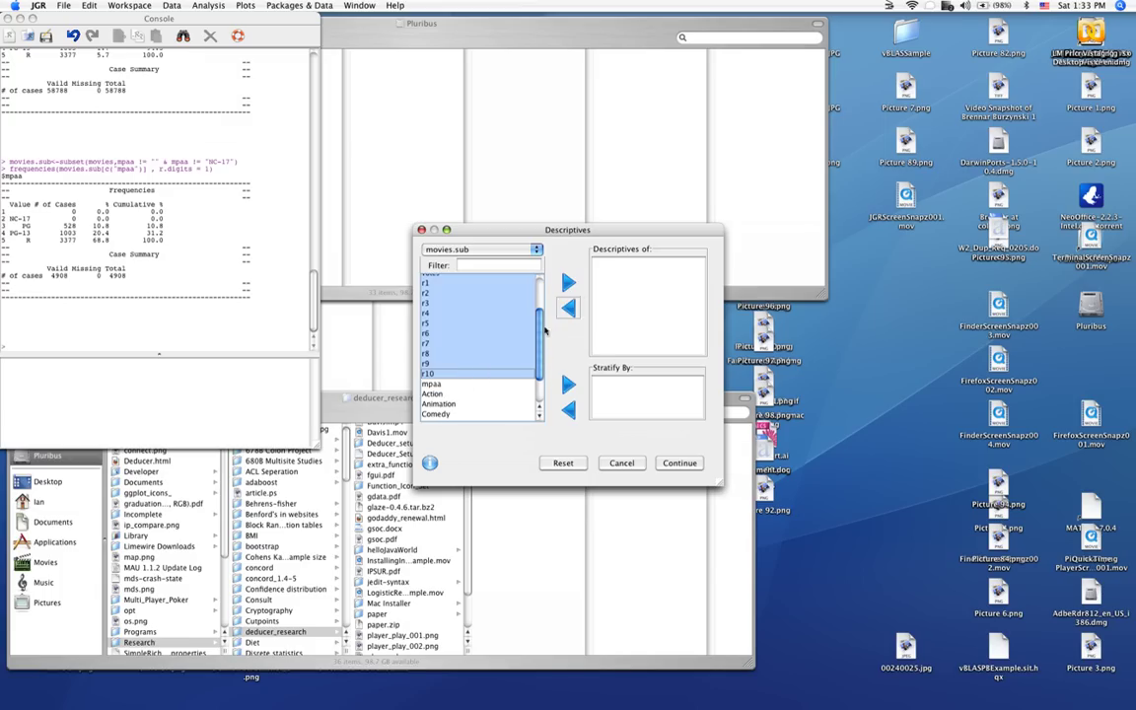
pyautogui.doubleClick(483, 374)
pyautogui.click(459, 322)
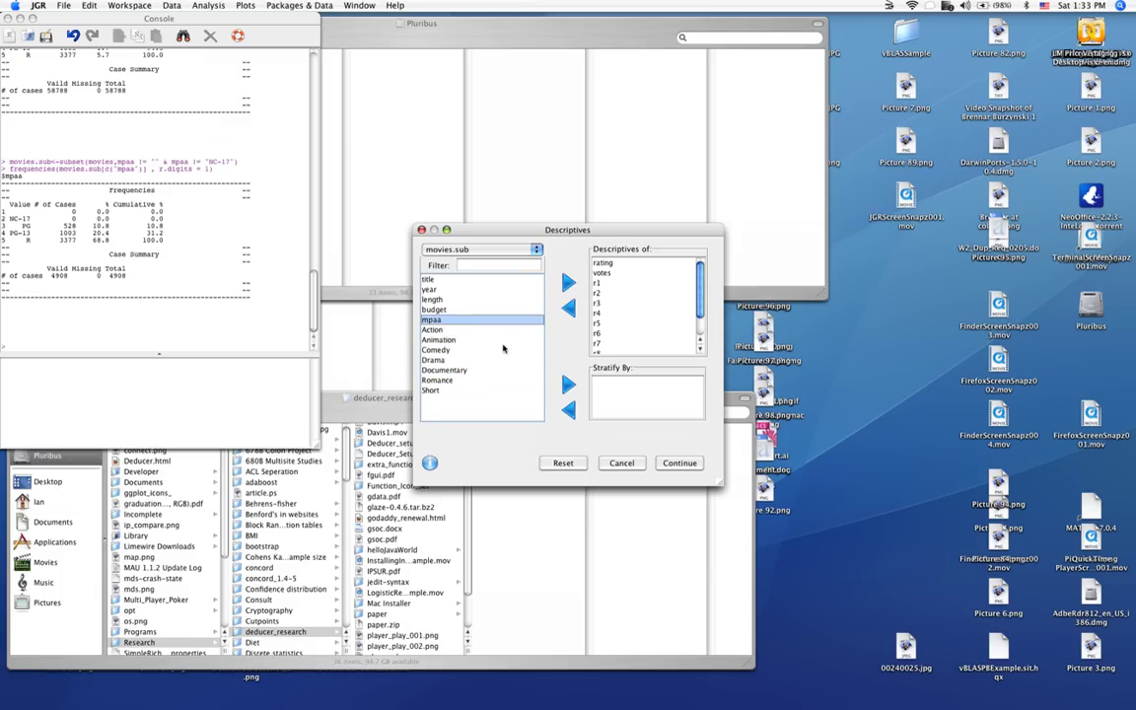
pyautogui.click(569, 384)
pyautogui.click(680, 463)
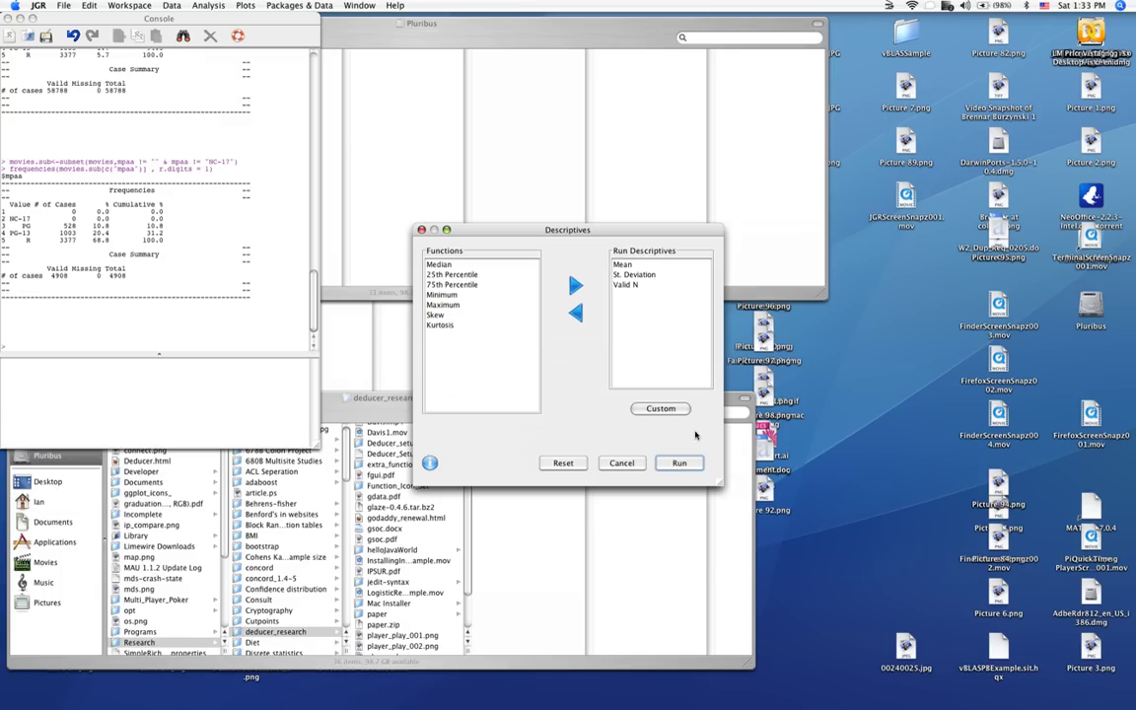
# - Add Median, 25th Percentile and 75th Percentile to the descriptive functions, run the analysis and review the tables for each mpaa group
pyautogui.click(439, 264)
pyautogui.keyDown('shift'); pyautogui.click(474, 284); pyautogui.keyUp('shift')
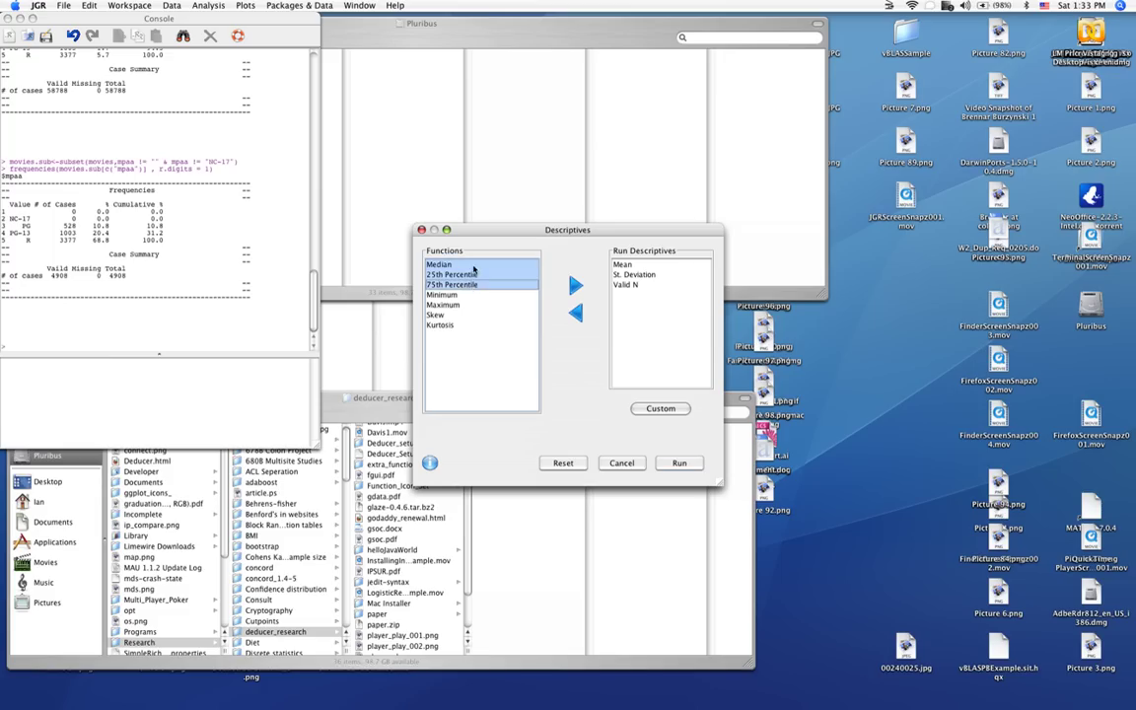
pyautogui.moveTo(473, 268); pyautogui.dragTo(636, 289)
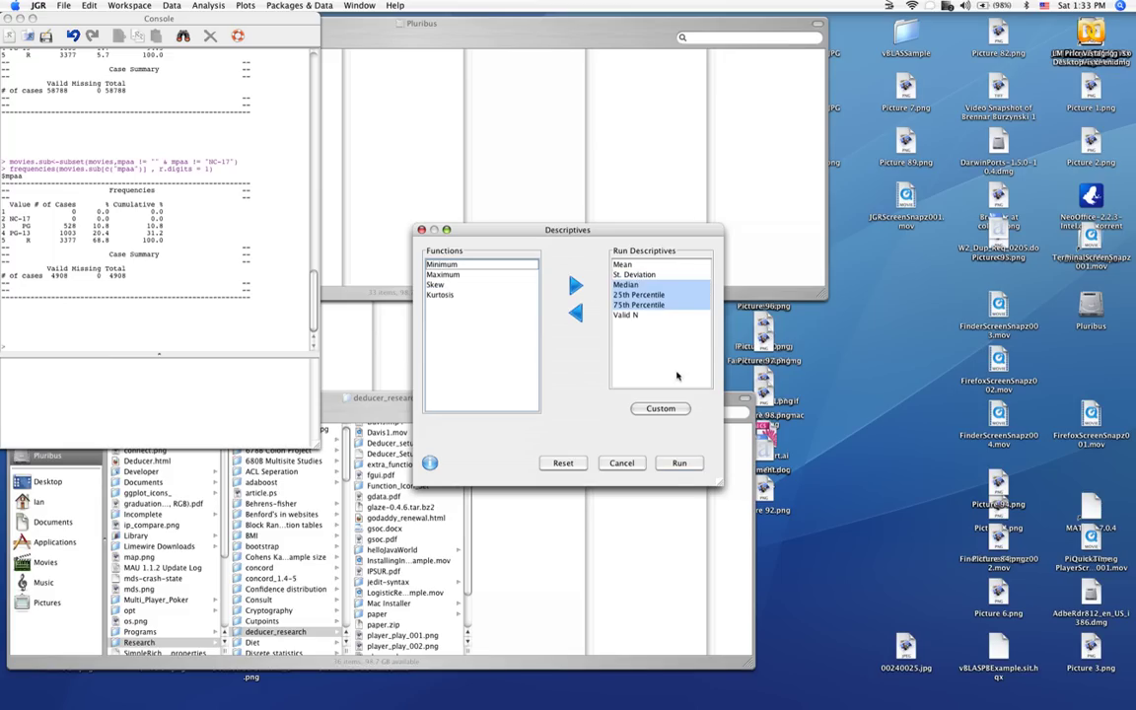
pyautogui.click(679, 462)
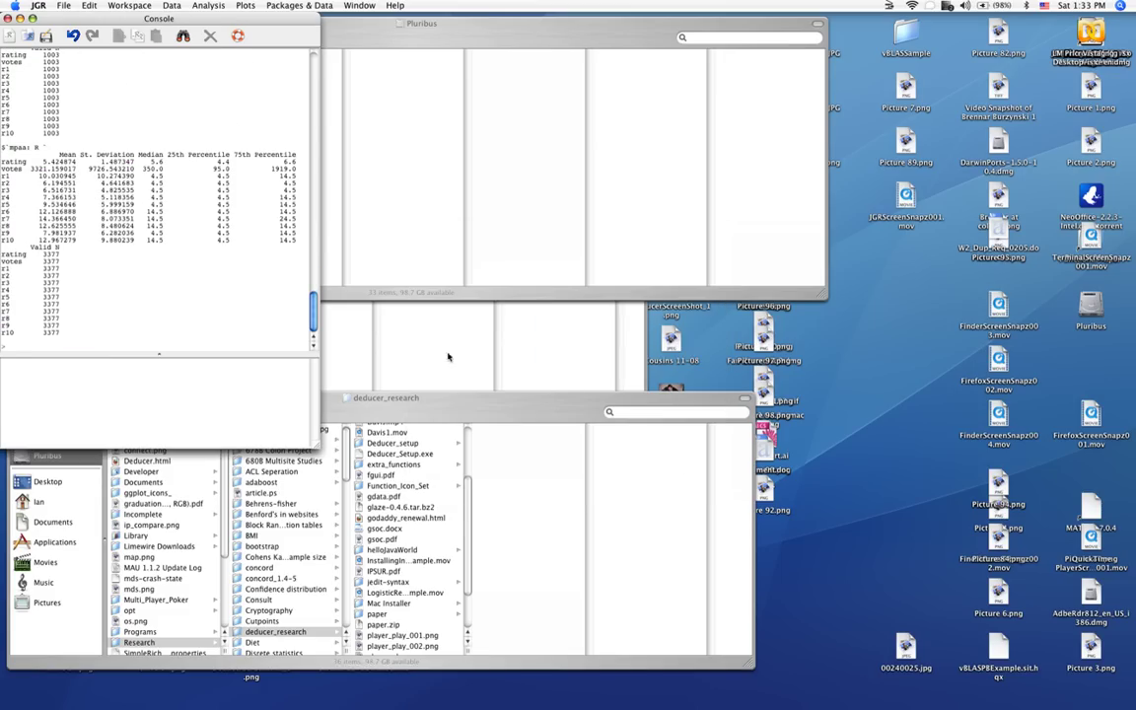
pyautogui.moveTo(315, 307); pyautogui.dragTo(321, 258)
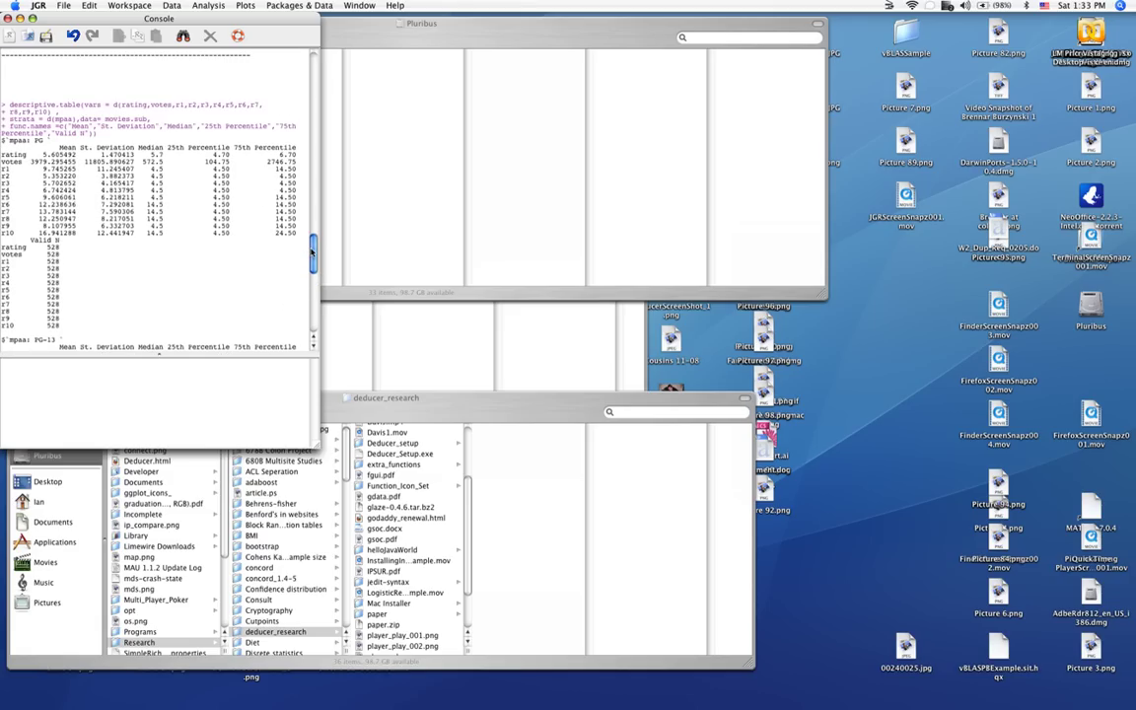
pyautogui.moveTo(314, 253); pyautogui.dragTo(309, 323)
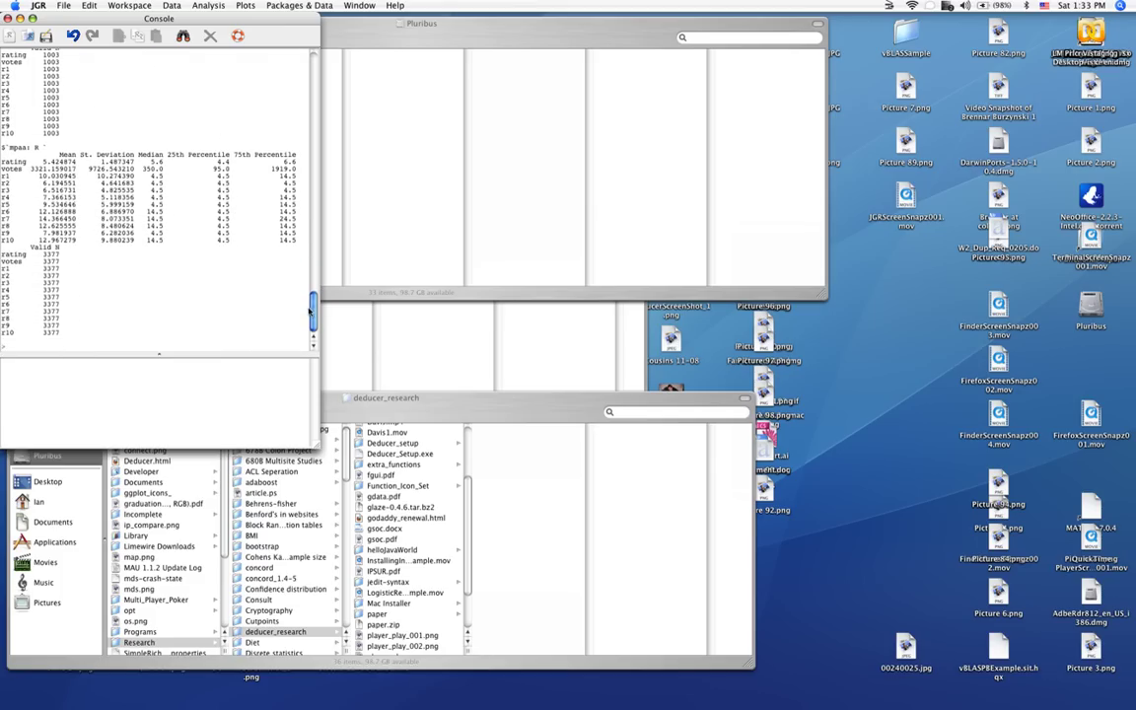
# - Set up a K-Sample Test on movies.sub with Kruskal-Wallis added, rating, votes and r1 through r10 as outcomes, and mpaa as factor
pyautogui.click(202, 5)
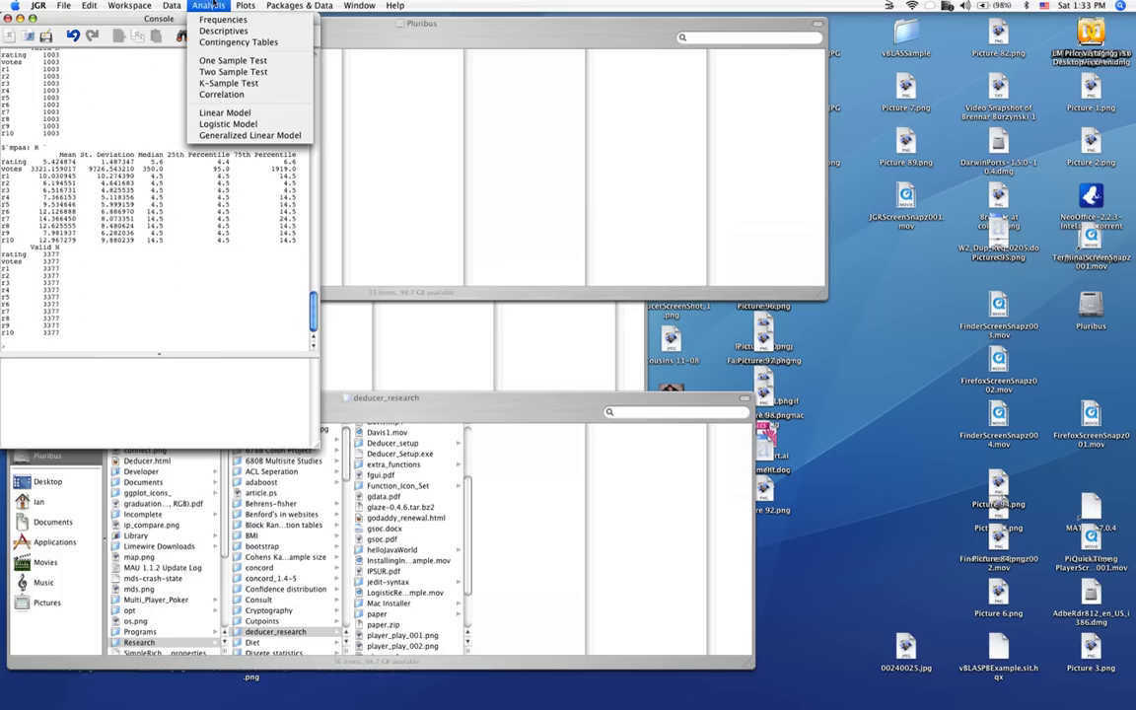
pyautogui.click(226, 83)
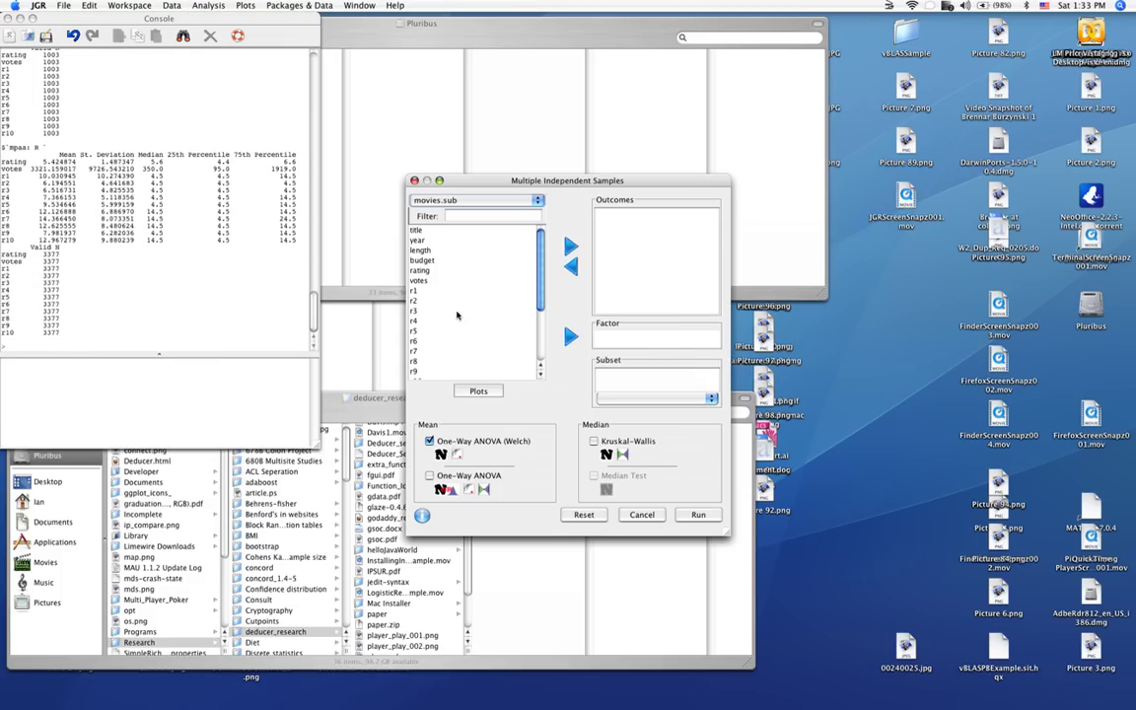
pyautogui.click(594, 442)
pyautogui.click(522, 271)
pyautogui.scroll(-2, 526, 276)
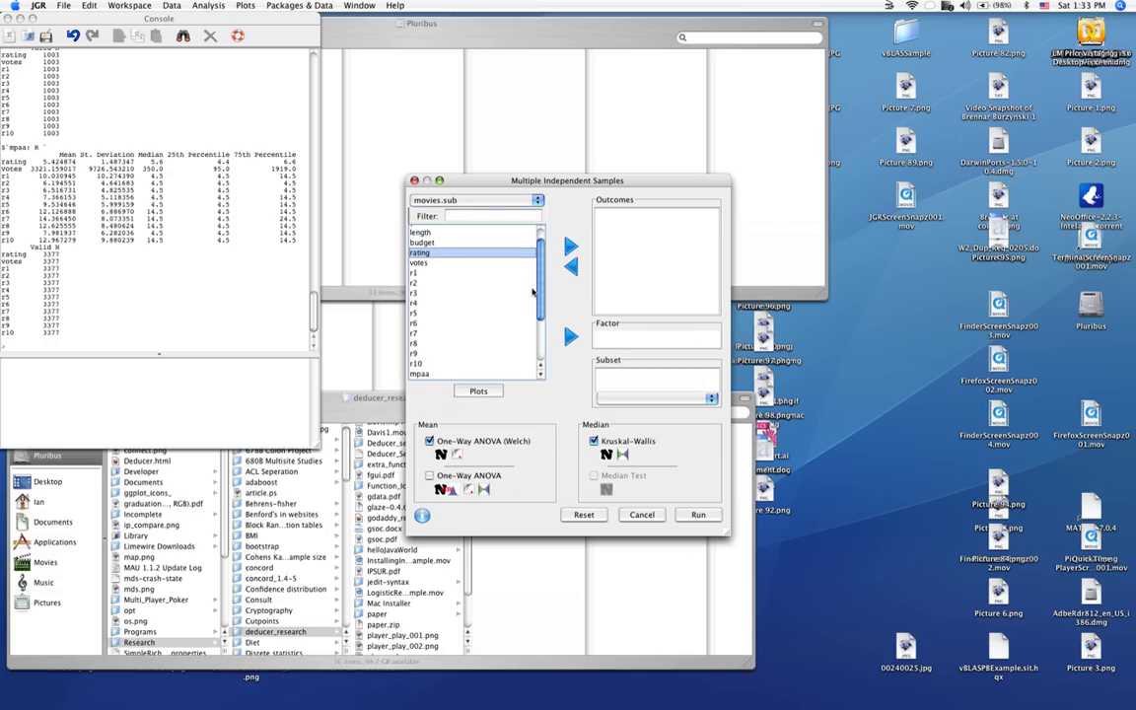
pyautogui.keyDown('shift'); pyautogui.click(421, 367); pyautogui.keyUp('shift')
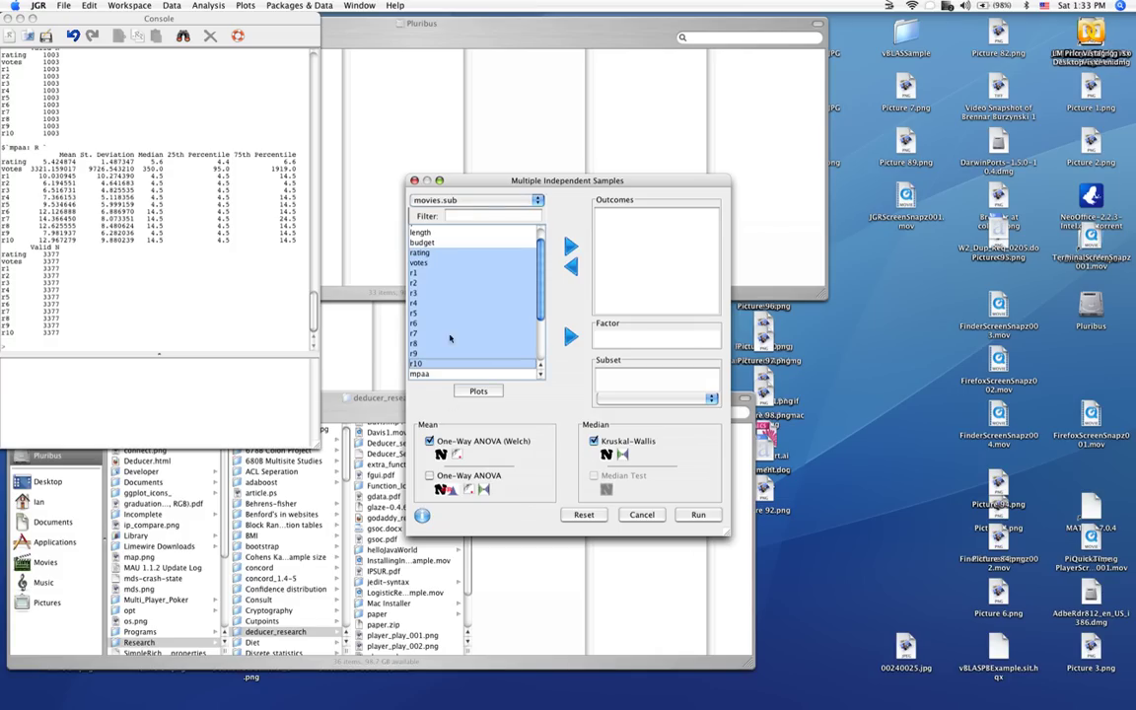
pyautogui.click(571, 246)
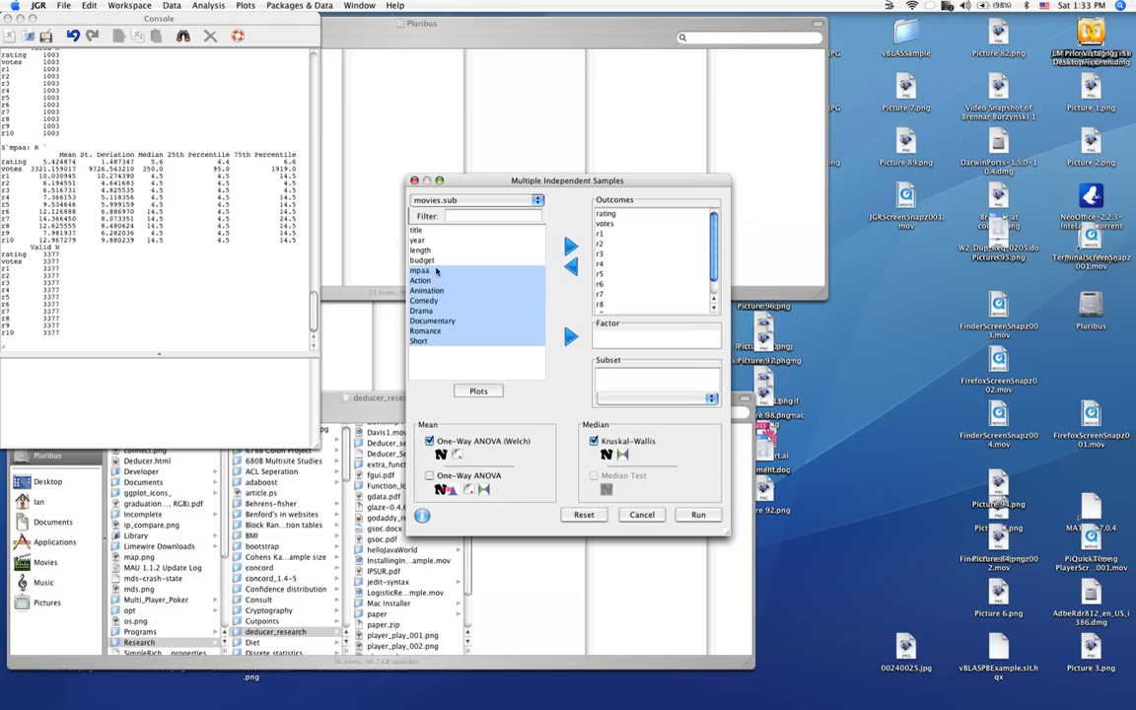
pyautogui.click(571, 336)
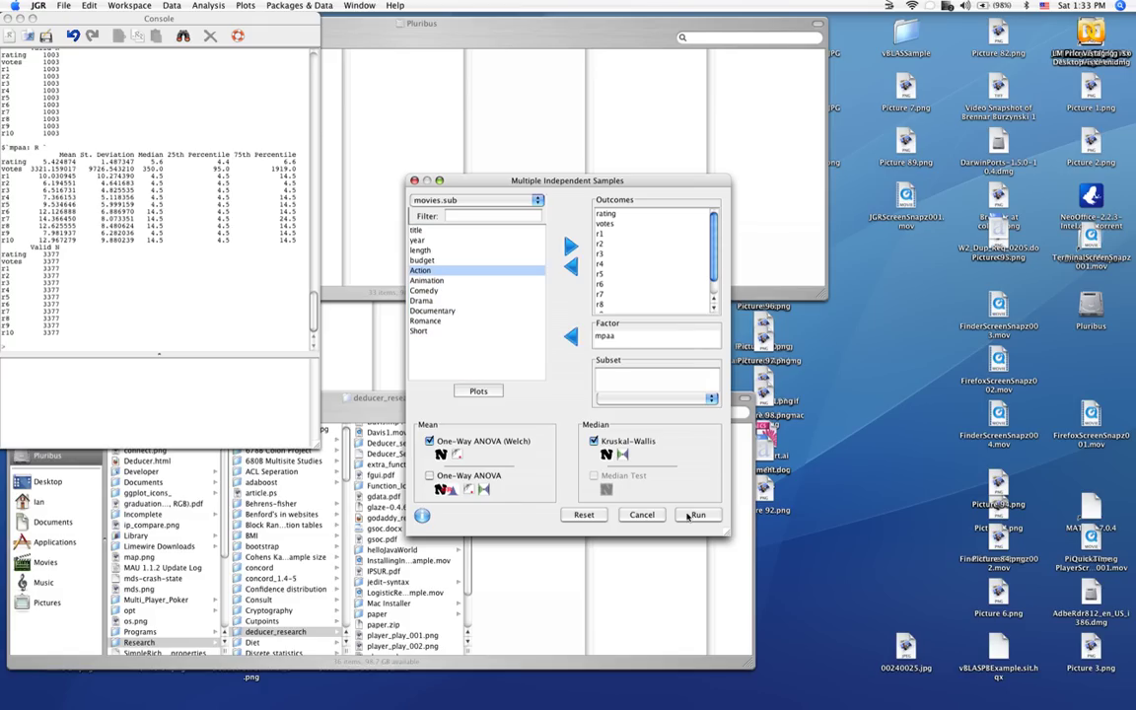
# - Enable a horizontal plot with box plots and points at alpha 0.13, and run the K-sample tests
pyautogui.click(478, 391)
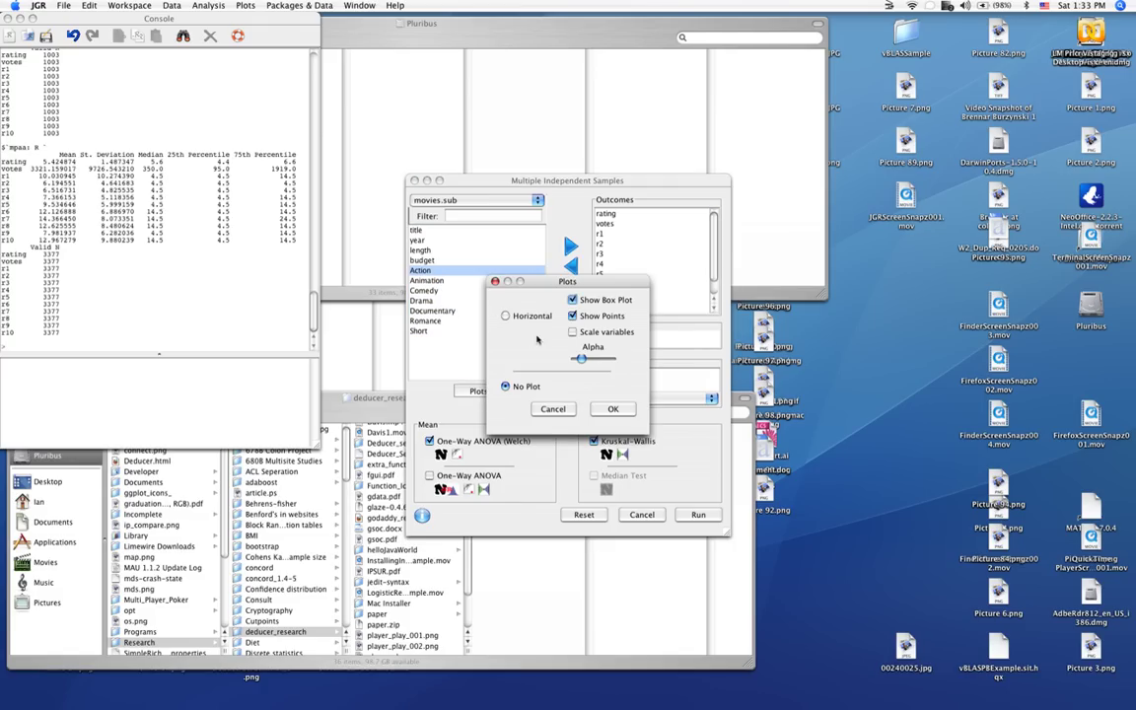
pyautogui.click(508, 315)
pyautogui.moveTo(580, 359); pyautogui.dragTo(578, 360)
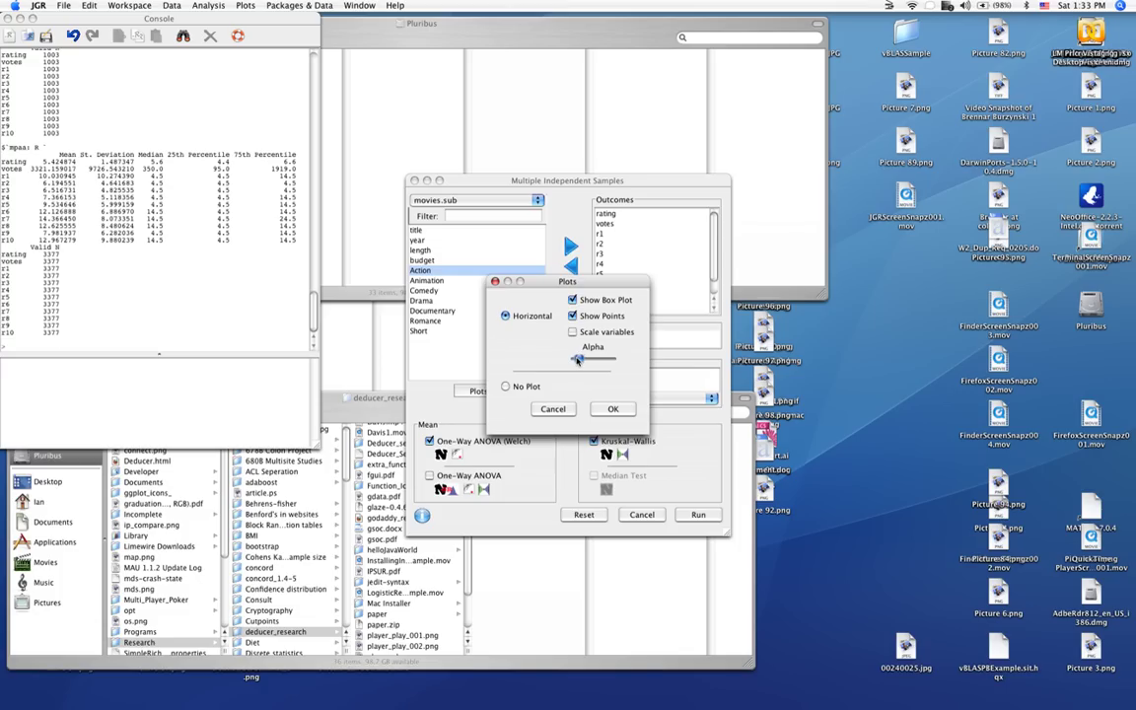
pyautogui.click(610, 408)
pyautogui.click(698, 515)
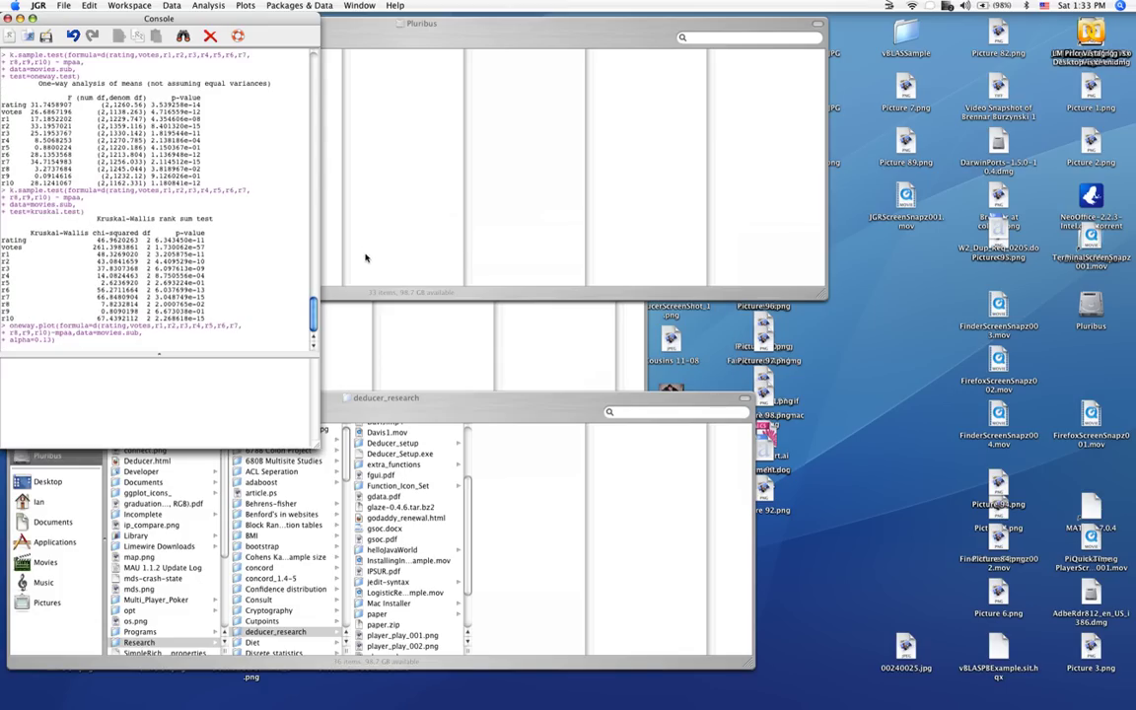
pyautogui.moveTo(166, 14); pyautogui.dragTo(522, 12)
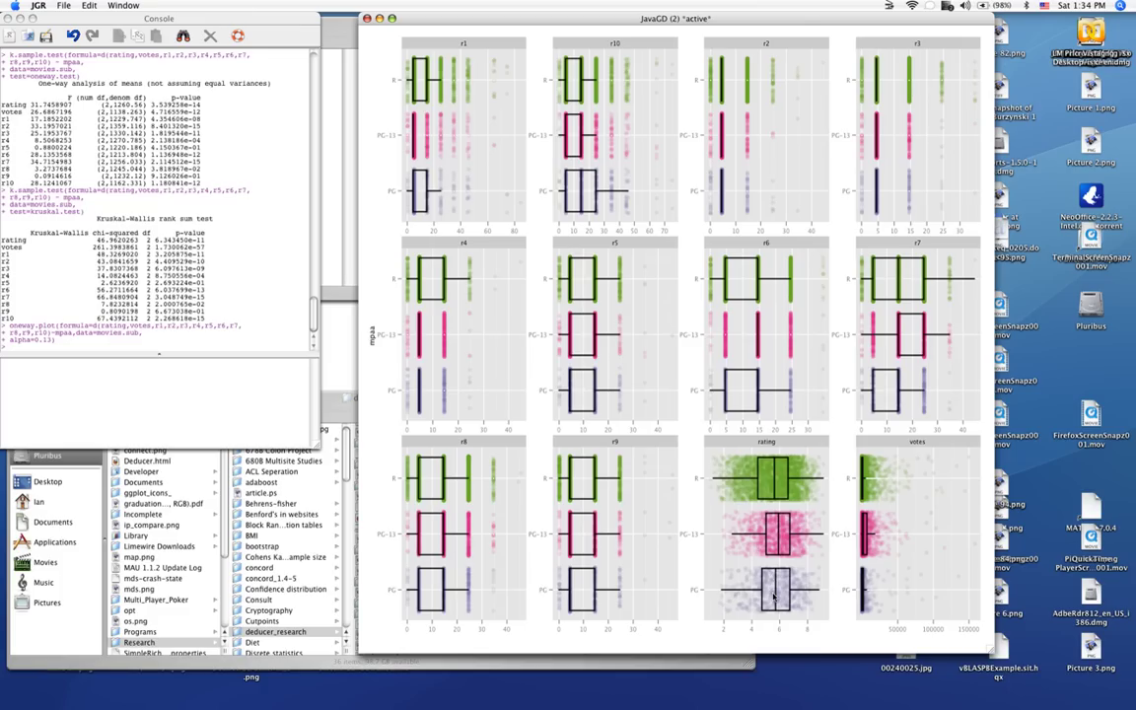
# - Examine the one-way analysis of means and Kruskal-Wallis results in the console, highlighting the r4 to r6 rows
pyautogui.click(118, 279)
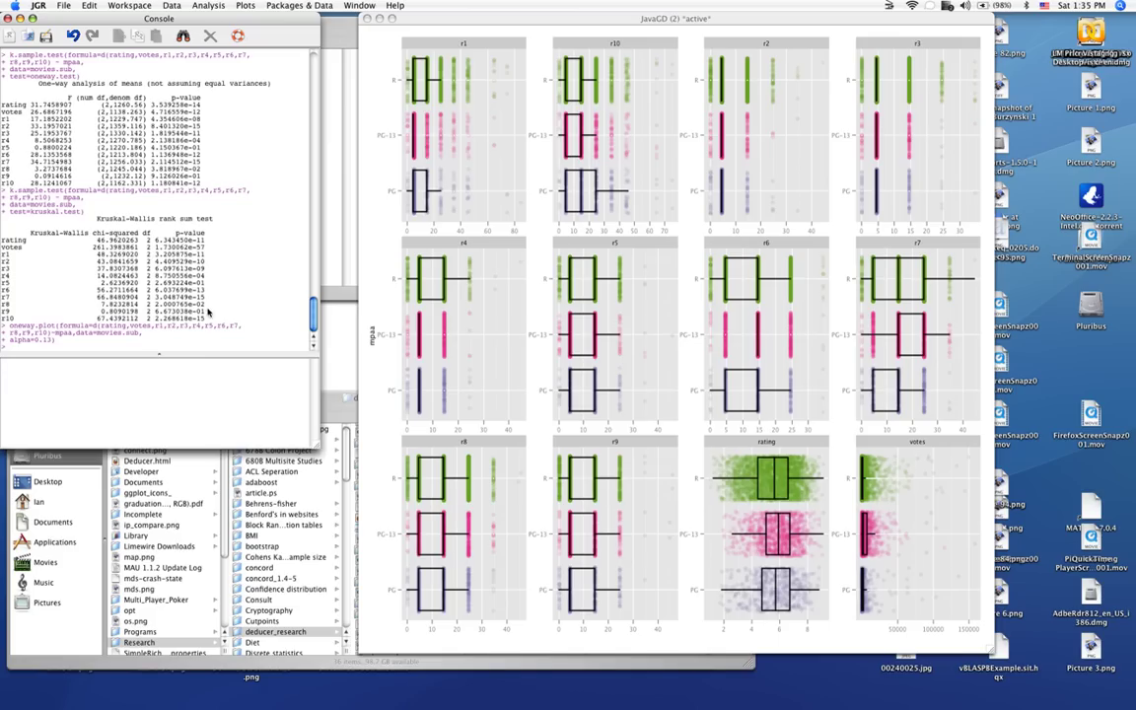
pyautogui.moveTo(204, 313); pyautogui.dragTo(6, 86)
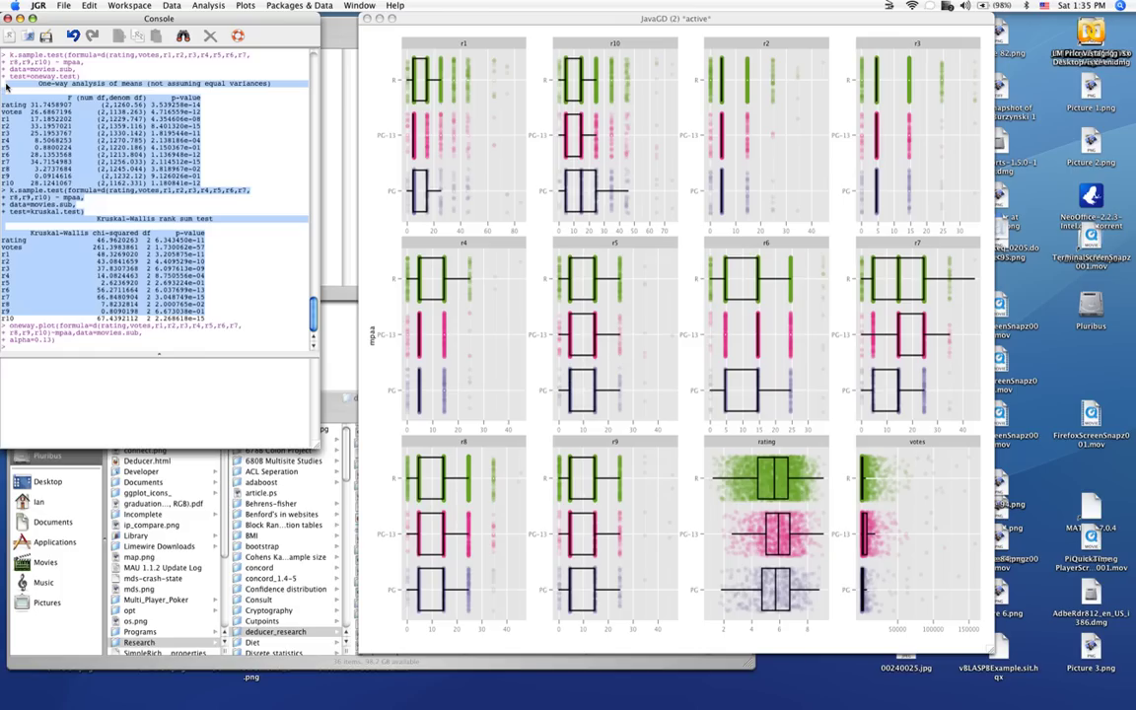
pyautogui.click(5, 86)
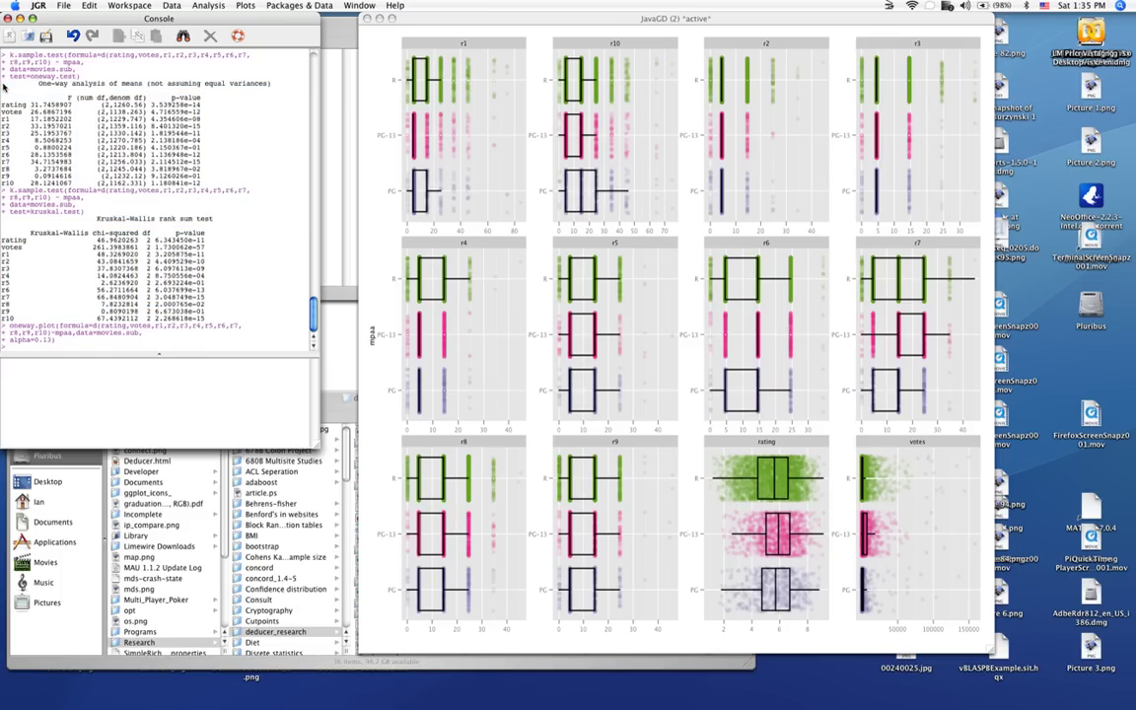
pyautogui.moveTo(5, 86); pyautogui.dragTo(254, 321)
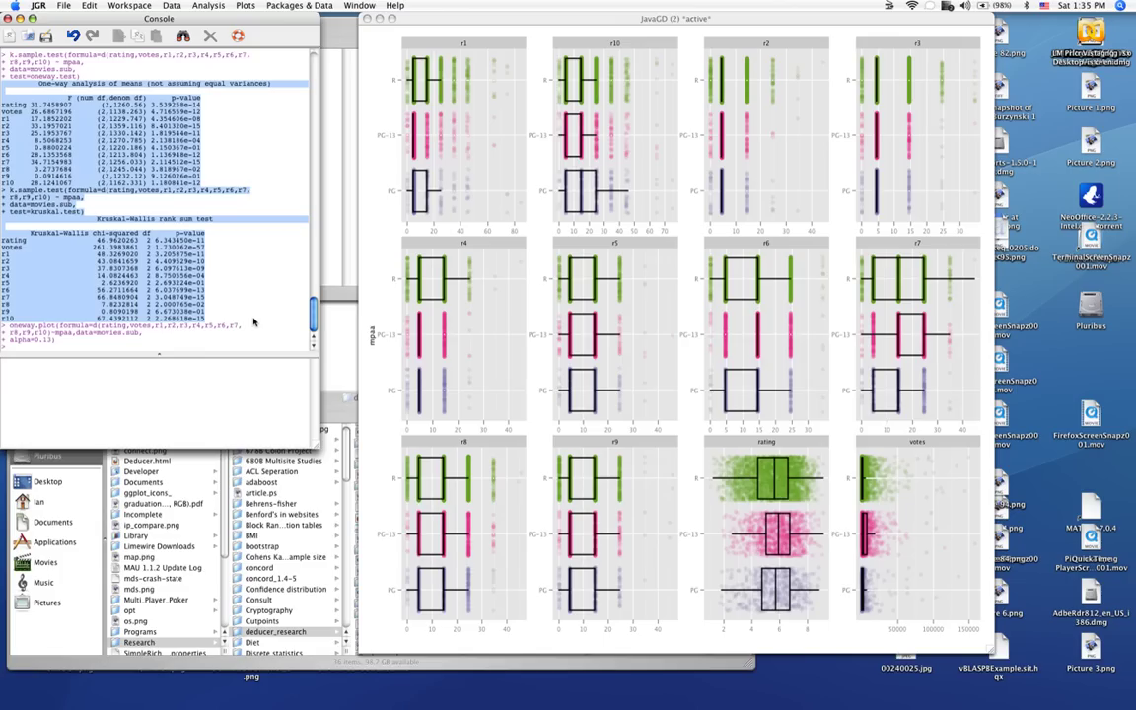
pyautogui.click(254, 321)
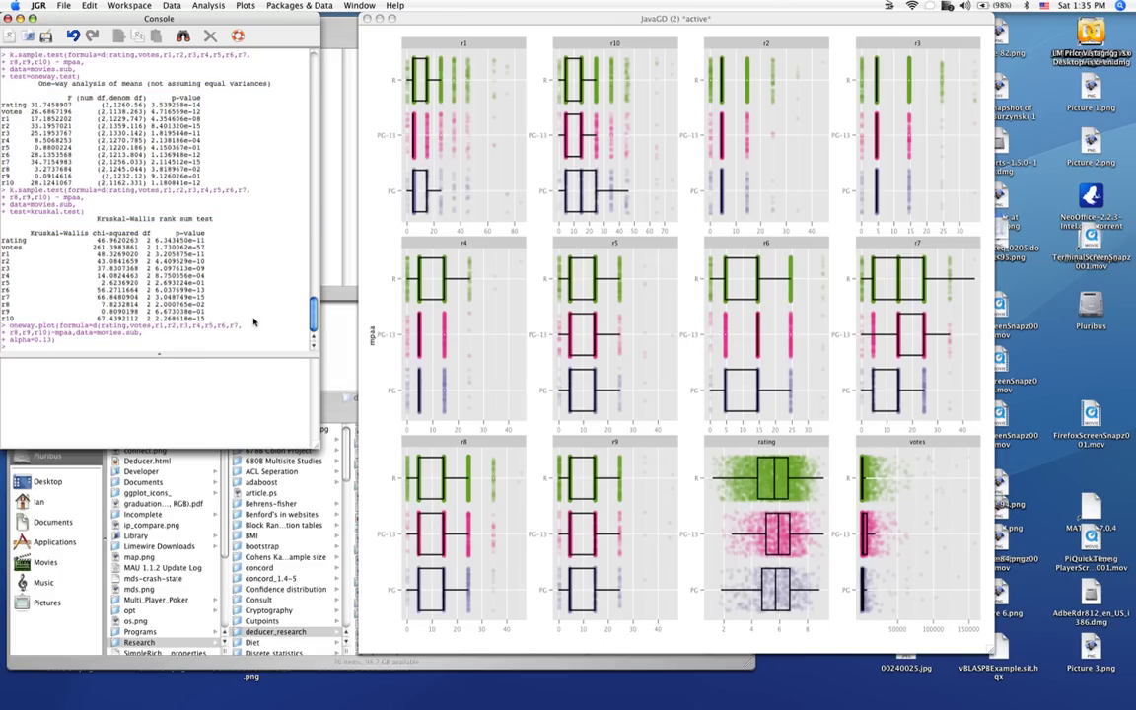
pyautogui.moveTo(206, 318); pyautogui.dragTo(8, 87)
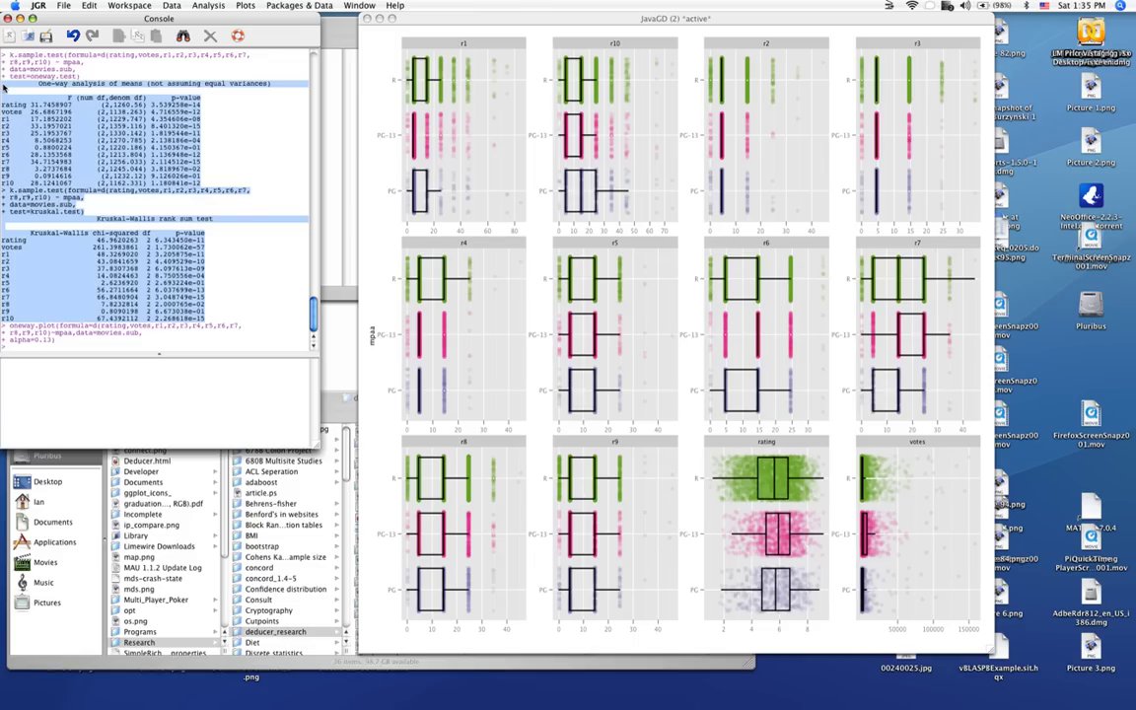
pyautogui.click(4, 86)
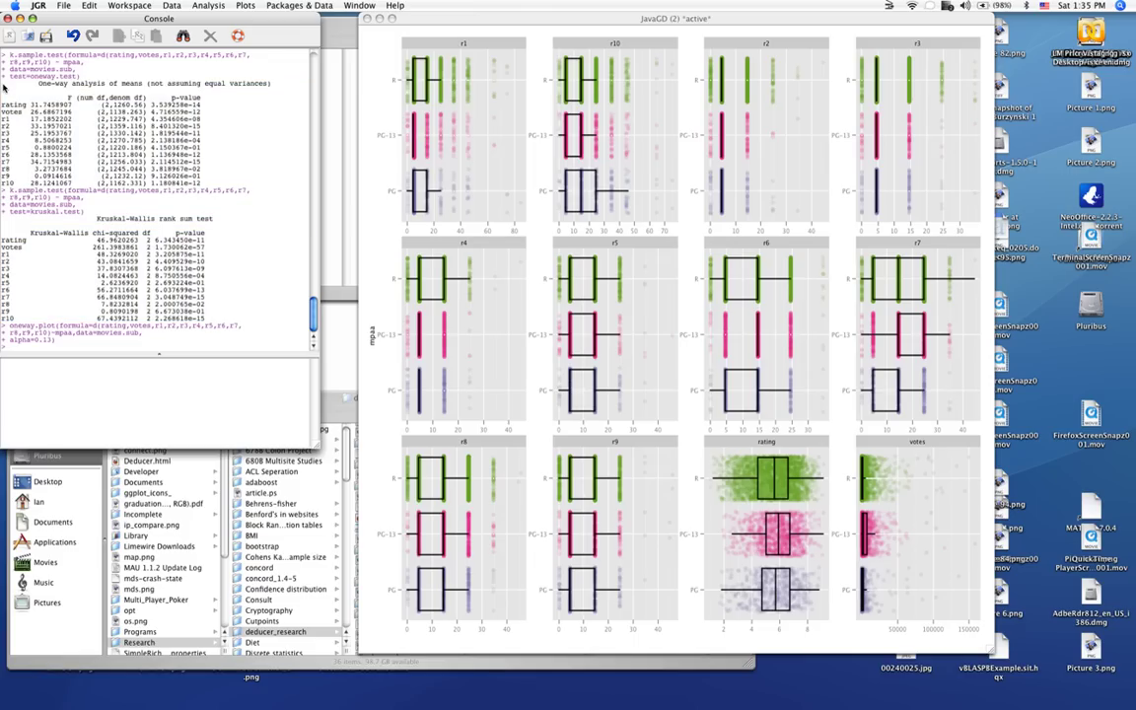
pyautogui.moveTo(4, 87); pyautogui.dragTo(276, 154)
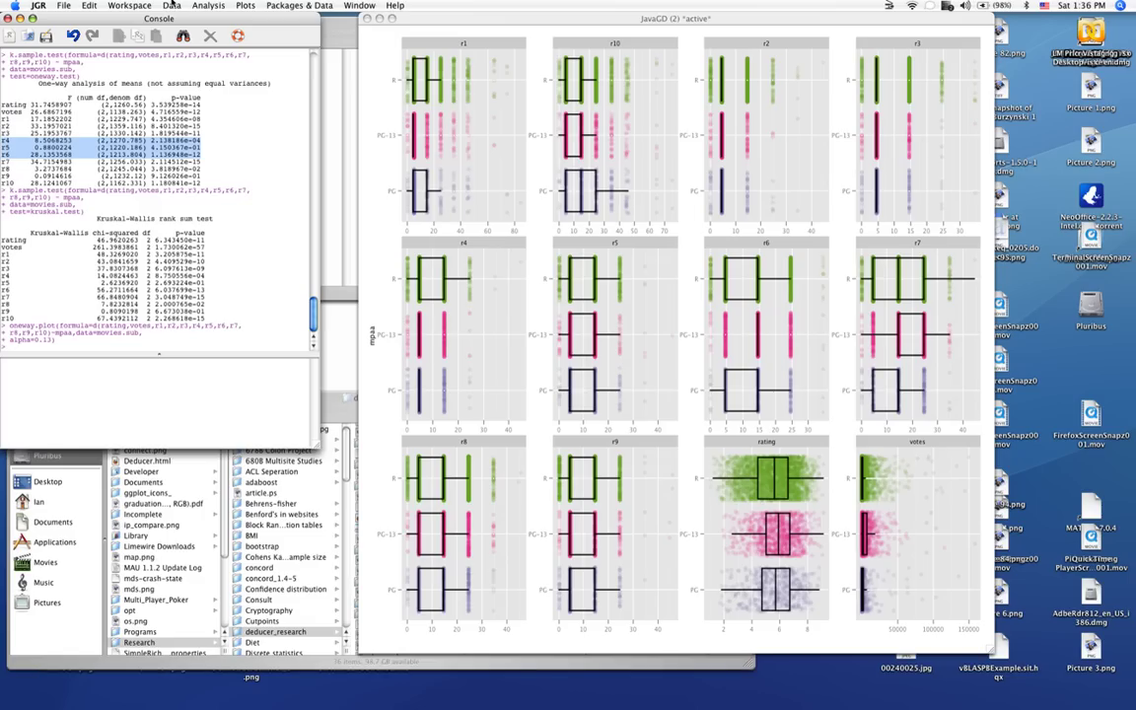
pyautogui.click(171, 6)
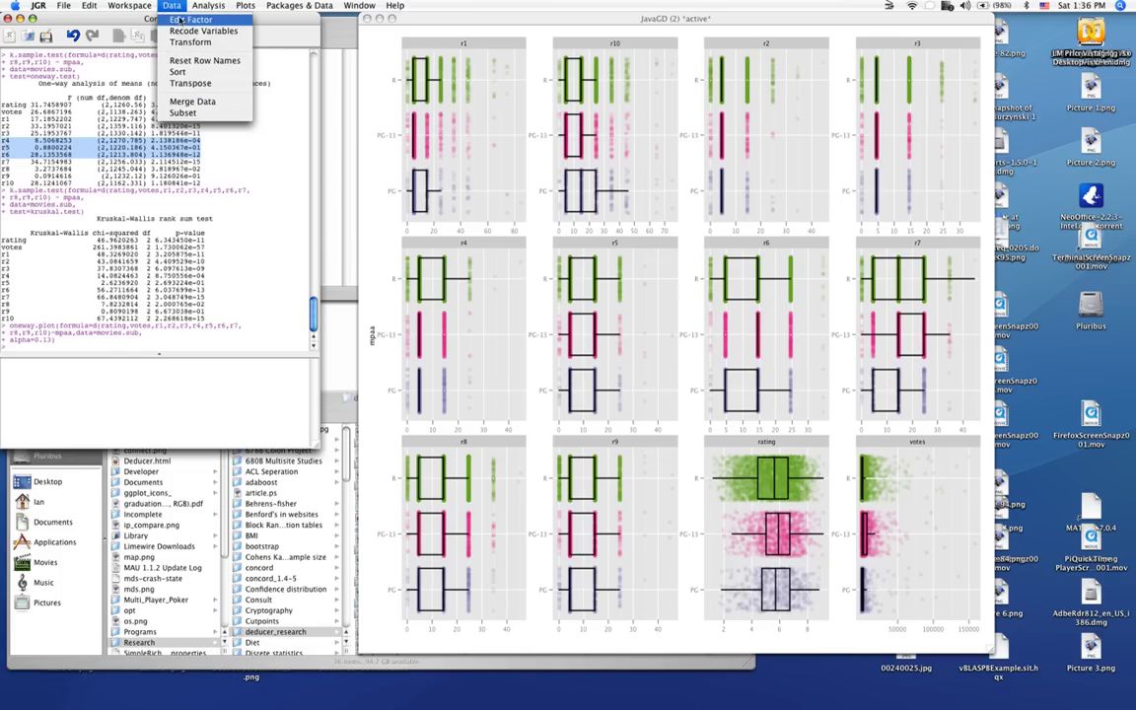
pyautogui.moveTo(207, 6)
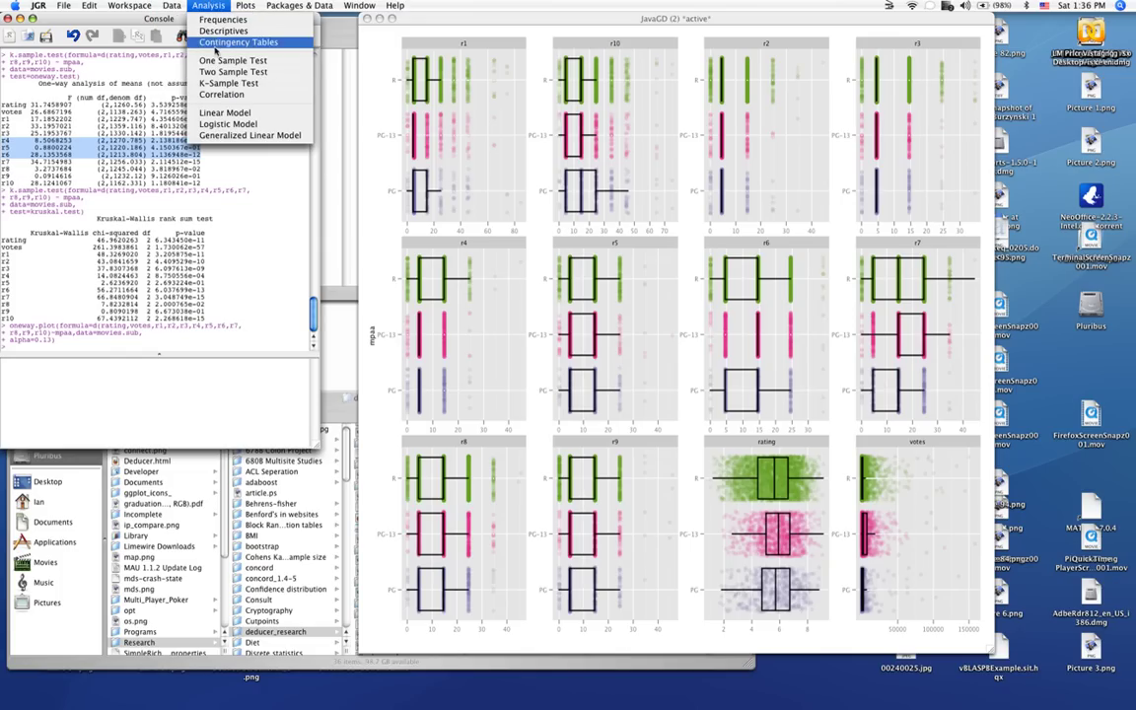
pyautogui.moveTo(247, 6)
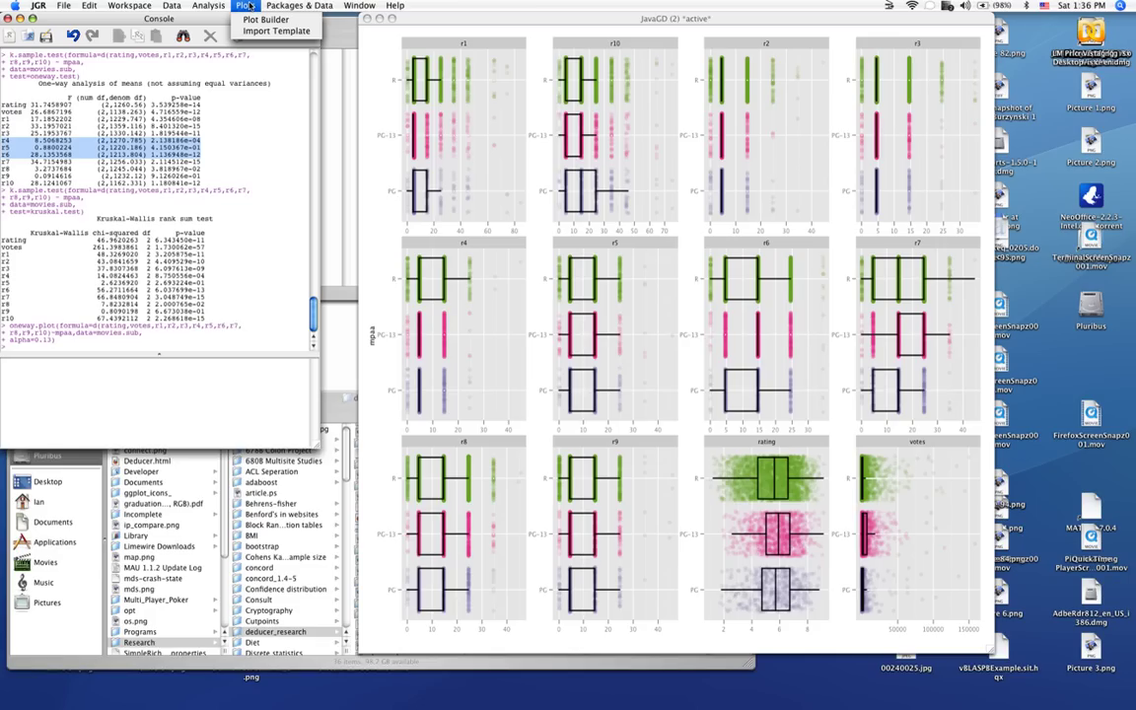
pyautogui.click(246, 6)
# - Load the add-on package by running library(DeducerExtras) in the console, and review the extra analysis commands it provides
pyautogui.click(179, 389)
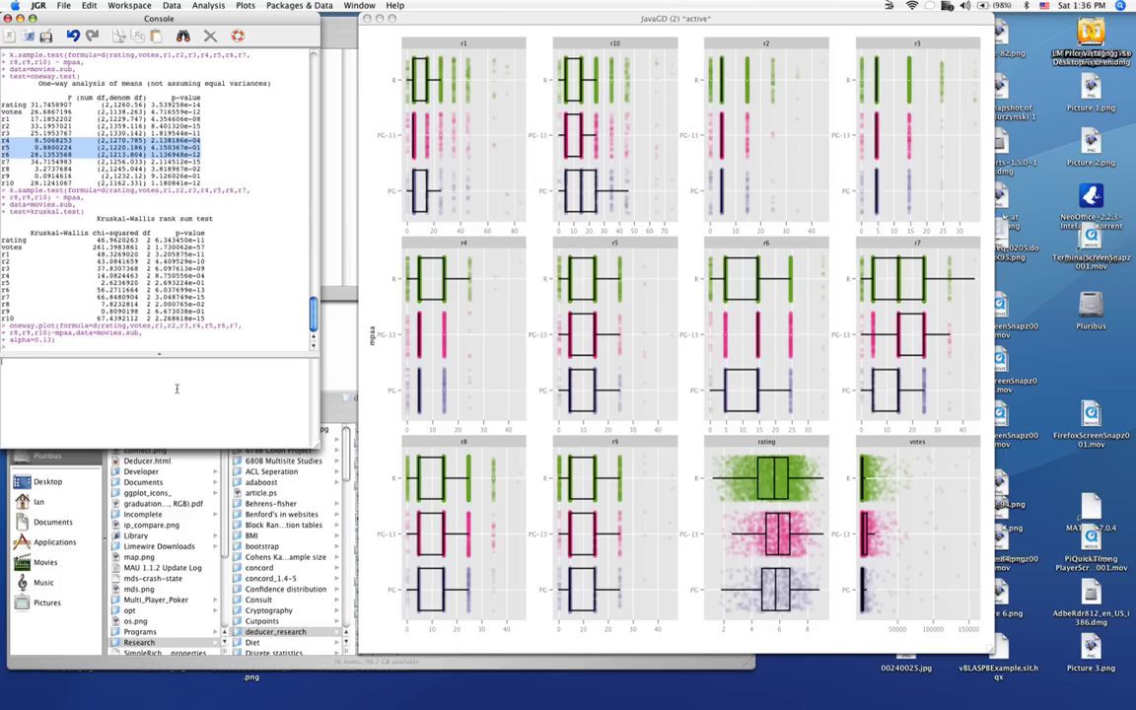
pyautogui.write('library(DeducerExtras)')
pyautogui.press('Return')
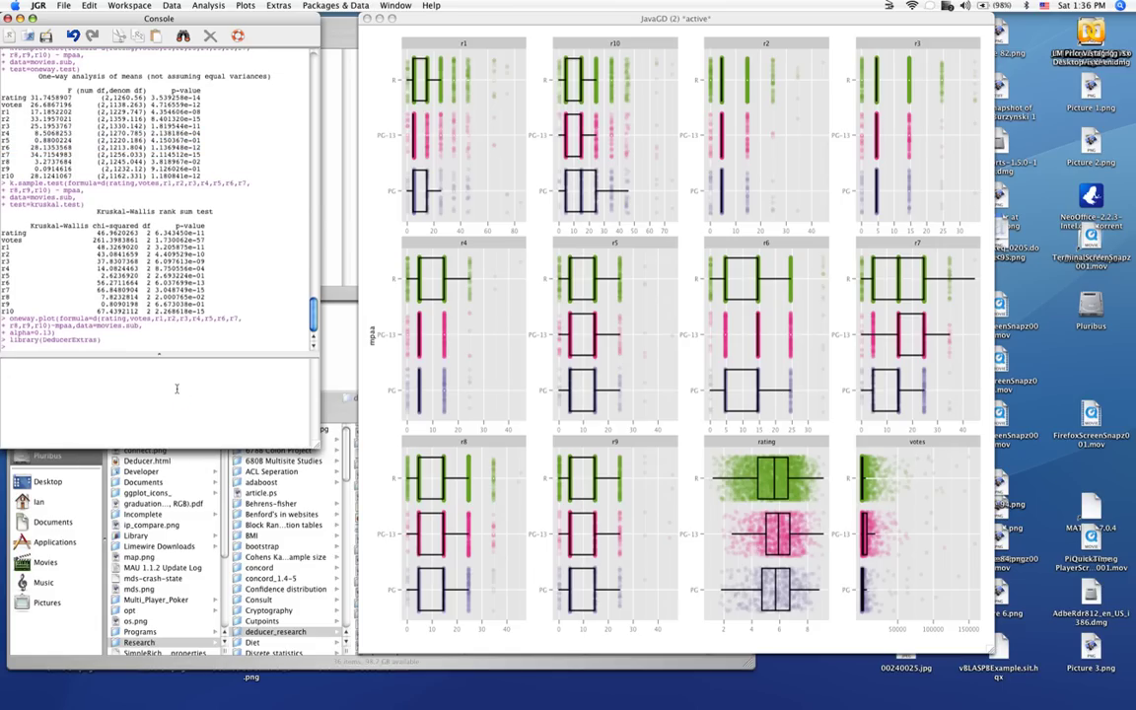
pyautogui.click(281, 6)
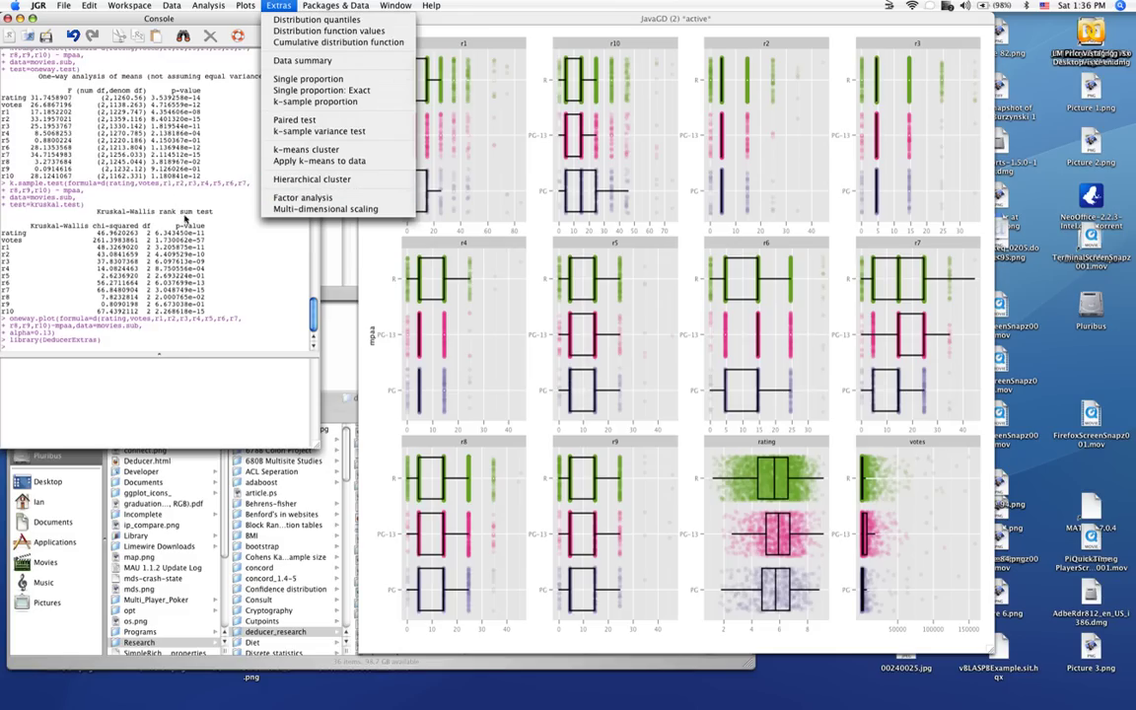
pyautogui.click(193, 246)
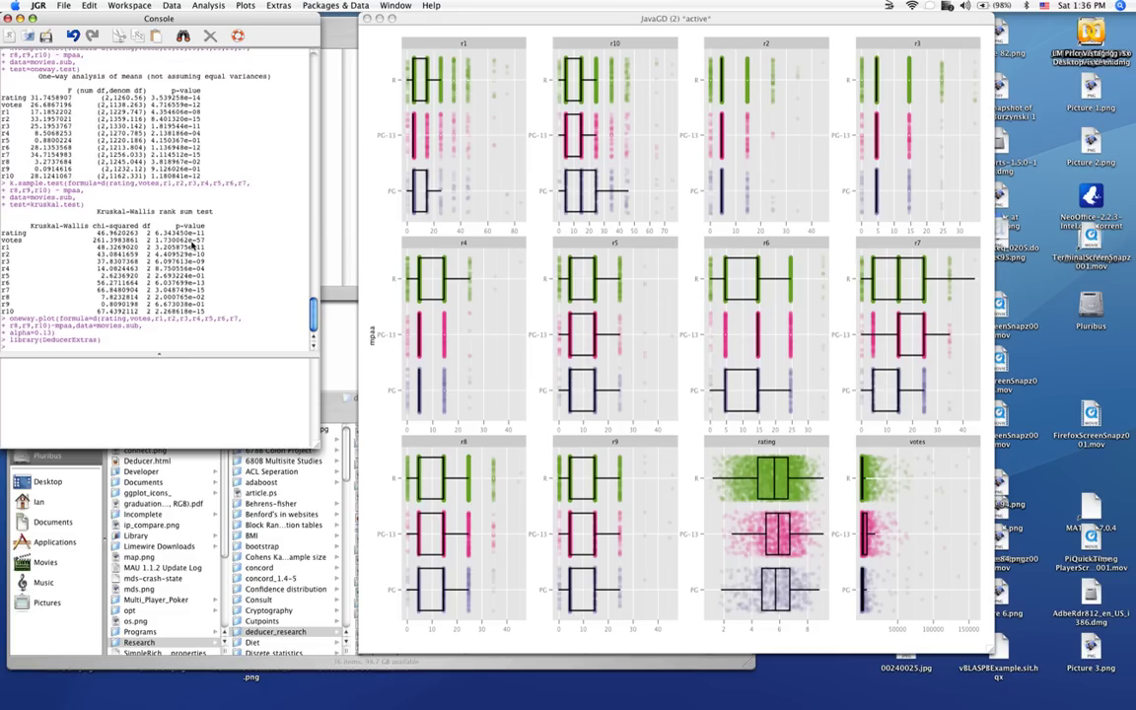